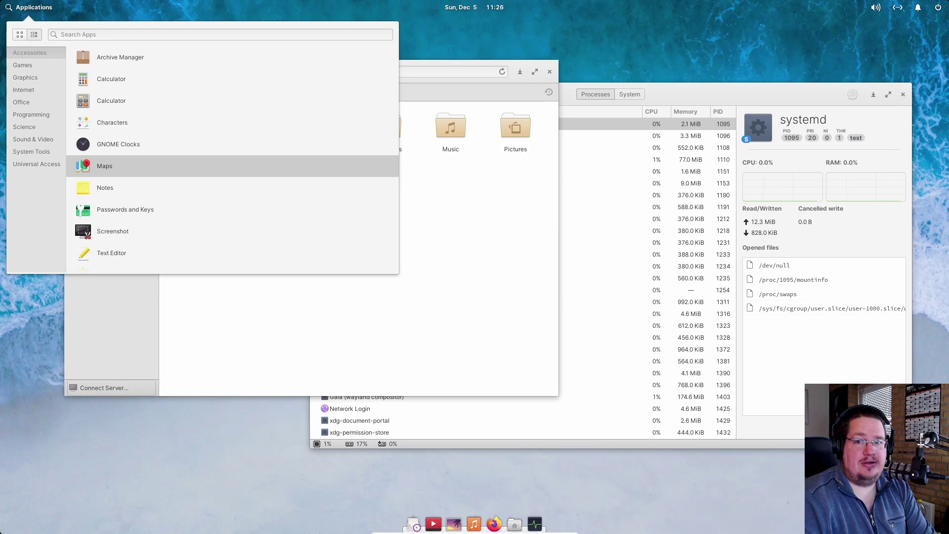
- Show the December 2021 calendar popover from the top-panel clock, closing the Applications menu
click(449, 5)
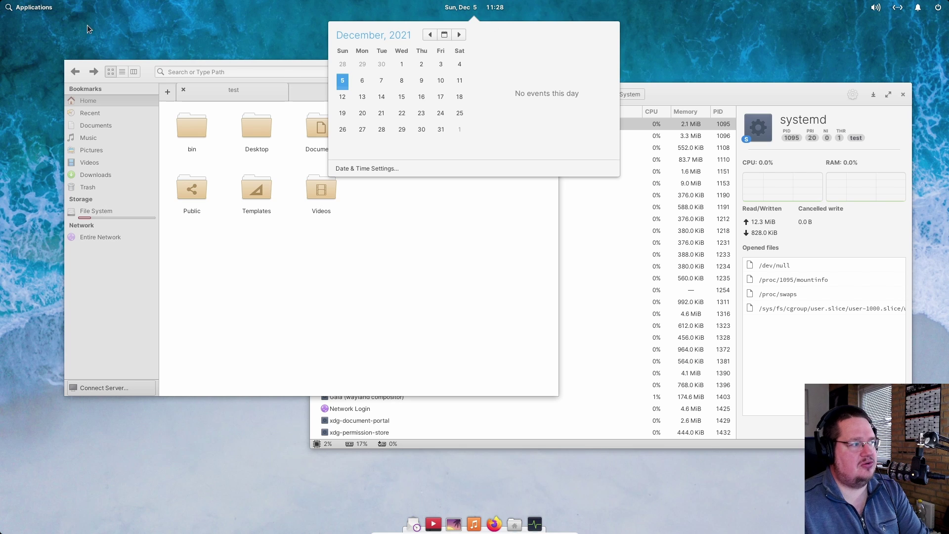
- Launch YaST from the System Tools applications and authenticate with the root password
click(39, 9)
click(39, 10)
click(39, 11)
scroll(228, 168, down, 1)
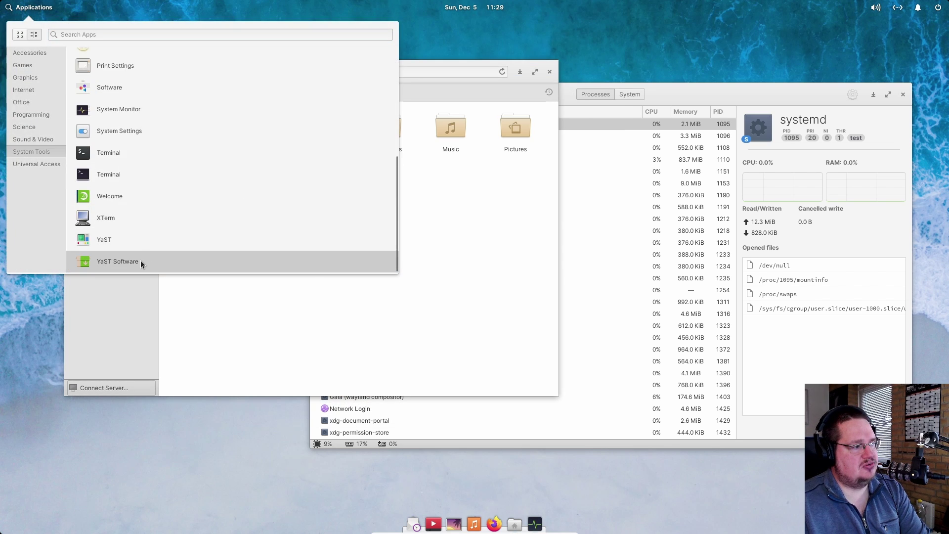
click(137, 242)
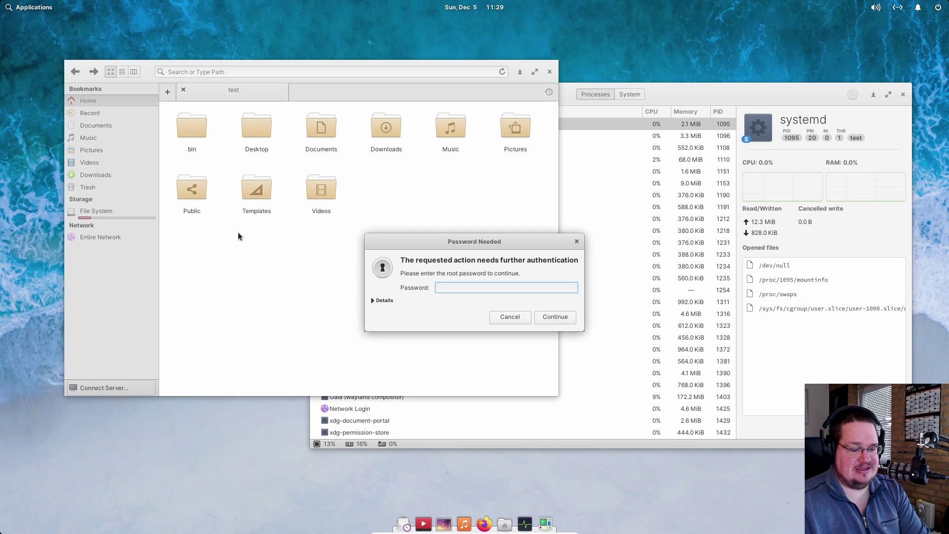
text(********)
key(Return)
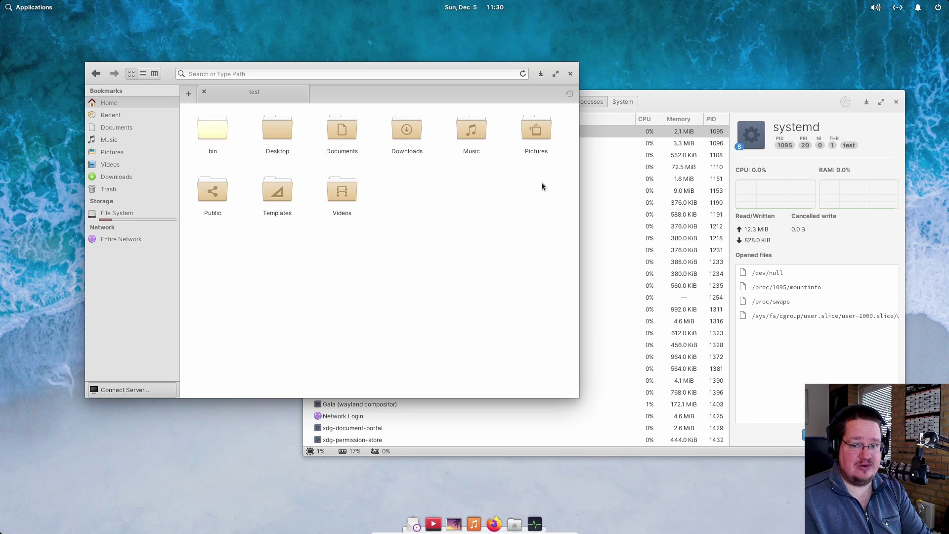
- Close the Files and System Monitor windows
click(570, 74)
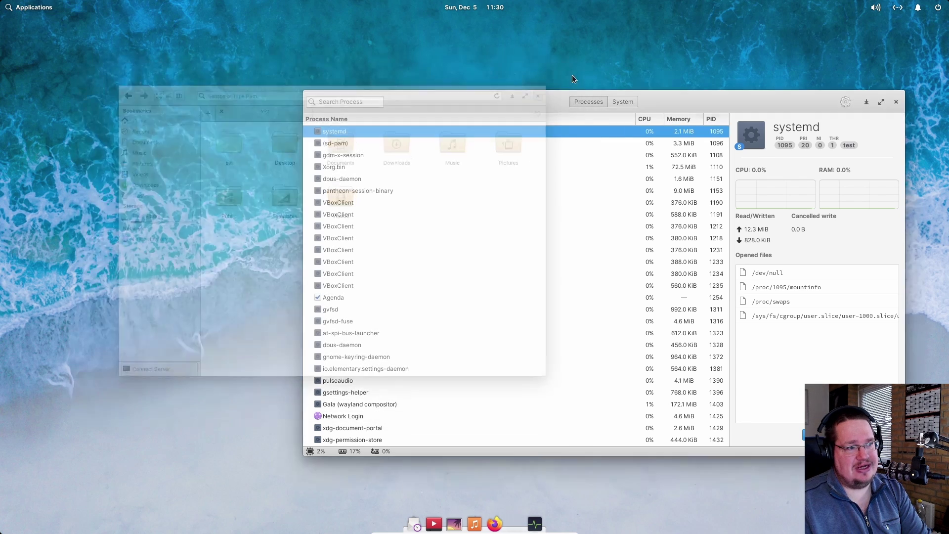
click(895, 102)
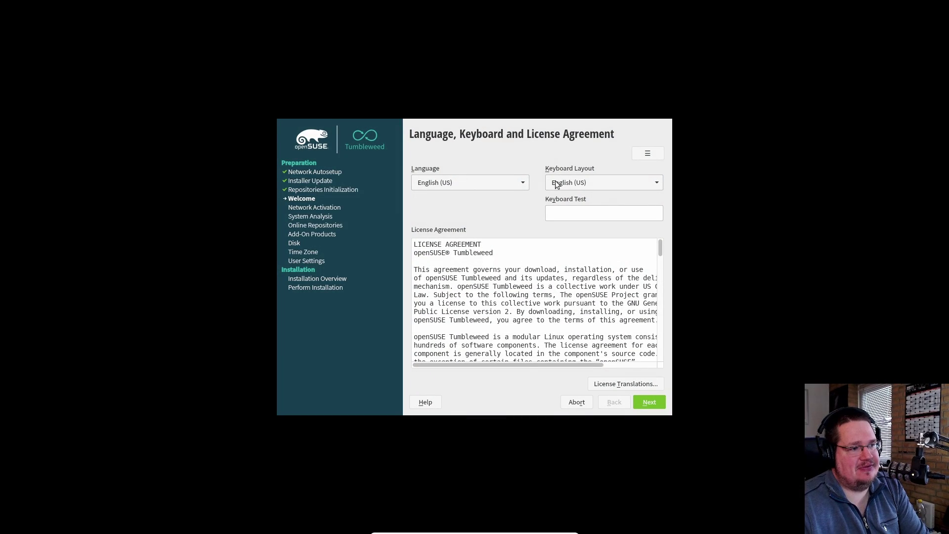
- Choose the Danish keyboard layout, accept the license, and keep the default online repositories
click(556, 184)
click(570, 146)
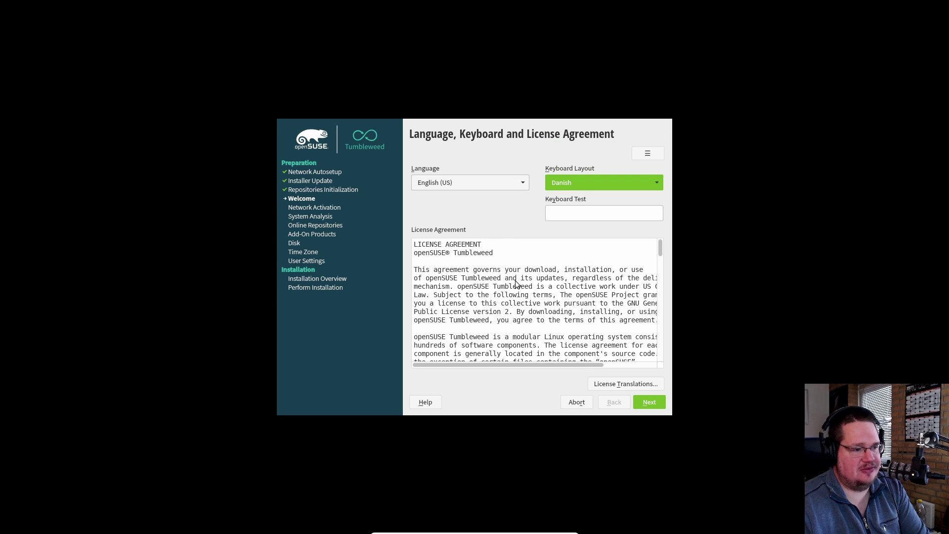
click(650, 402)
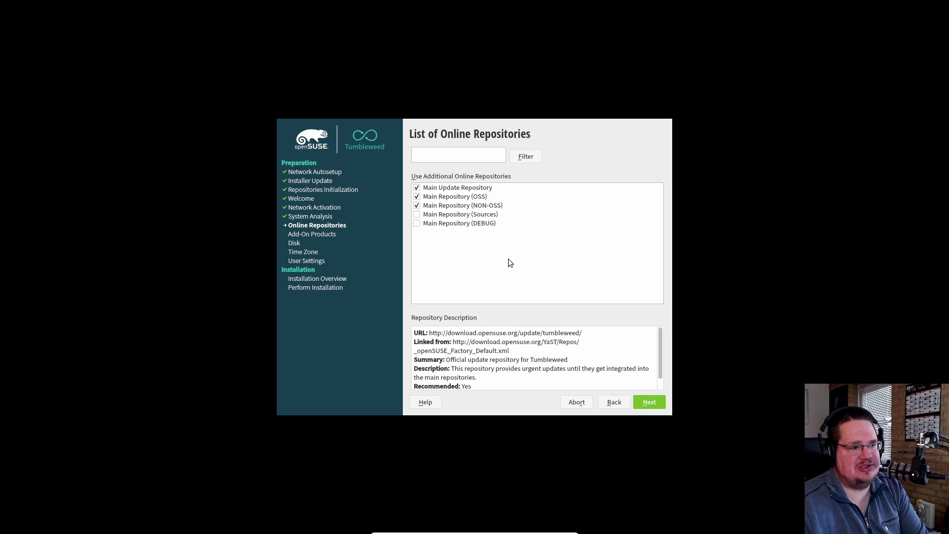
click(649, 402)
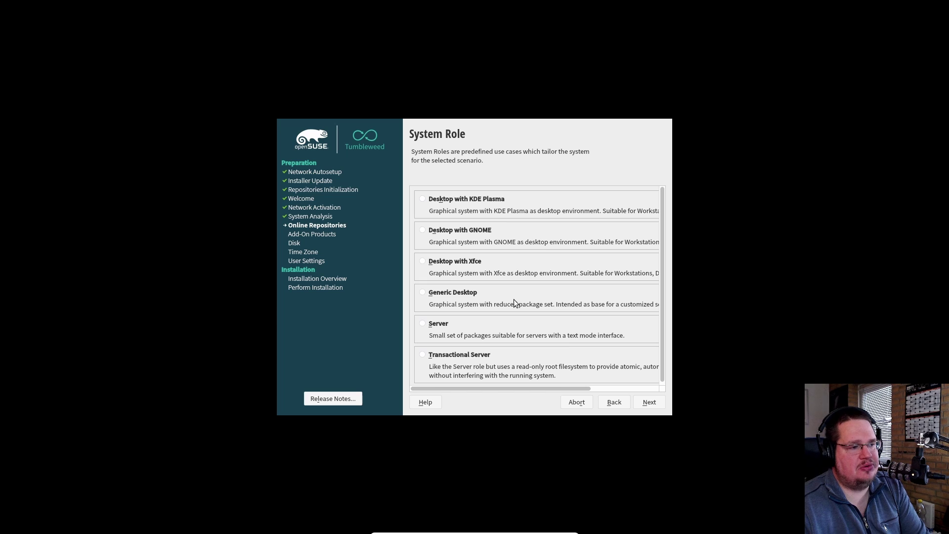
- Select Generic Desktop as the system role and continue to Suggested Partitioning
click(467, 295)
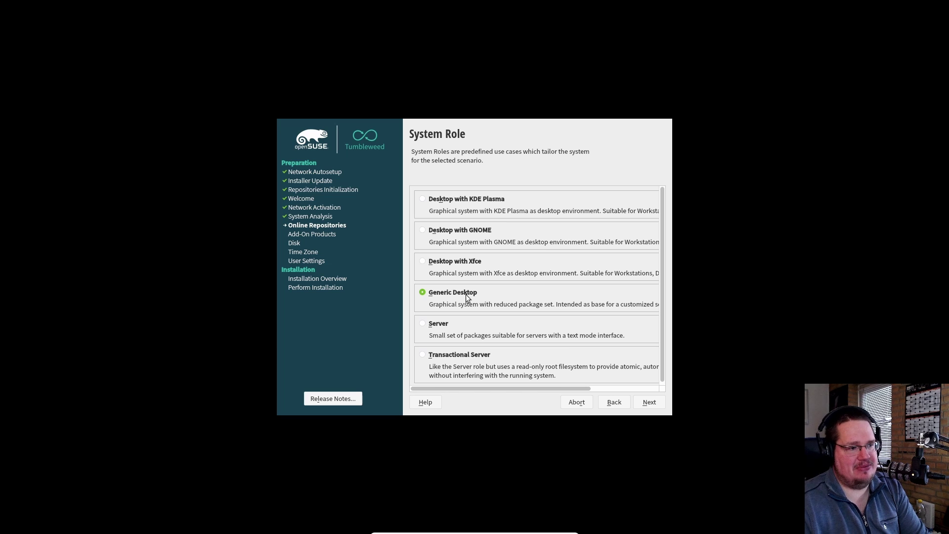
click(649, 401)
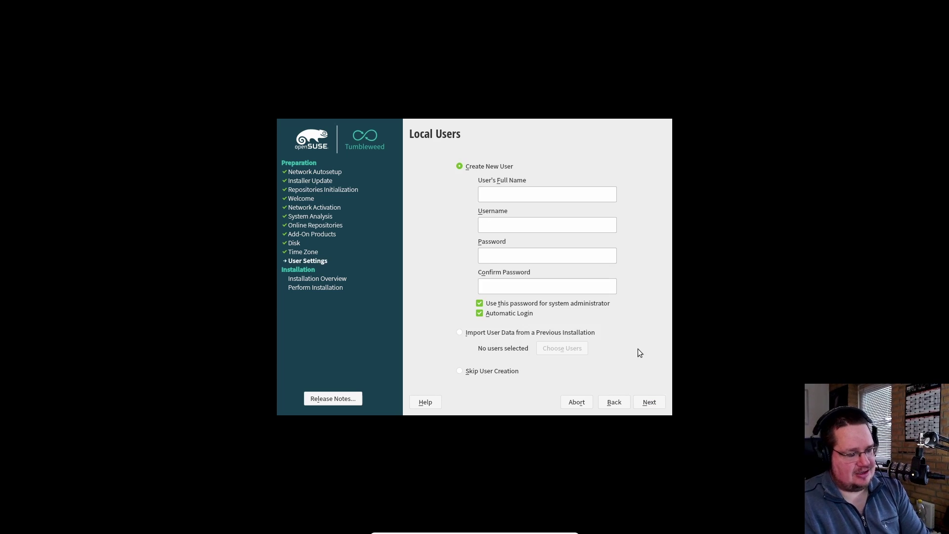
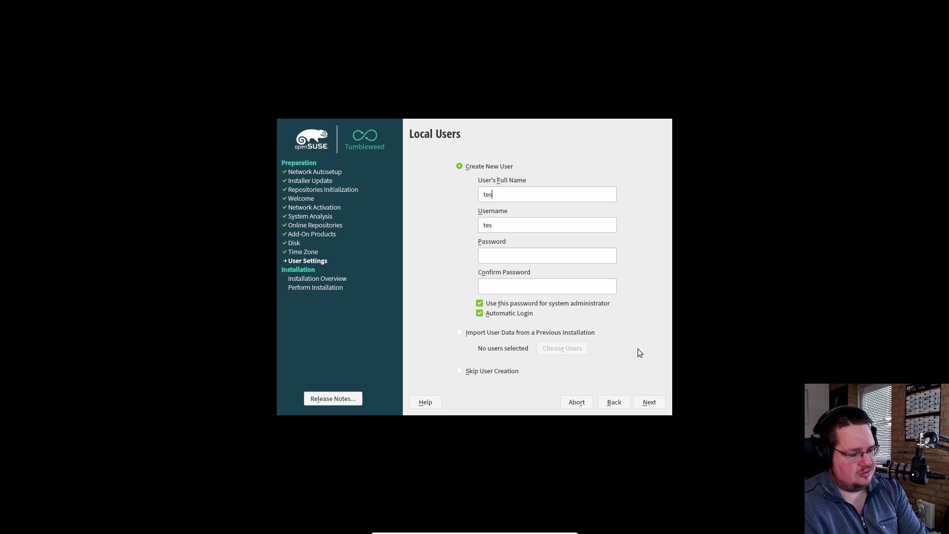
- Create a local user named 'test' and enter its password
key(Tab)
key(Tab)
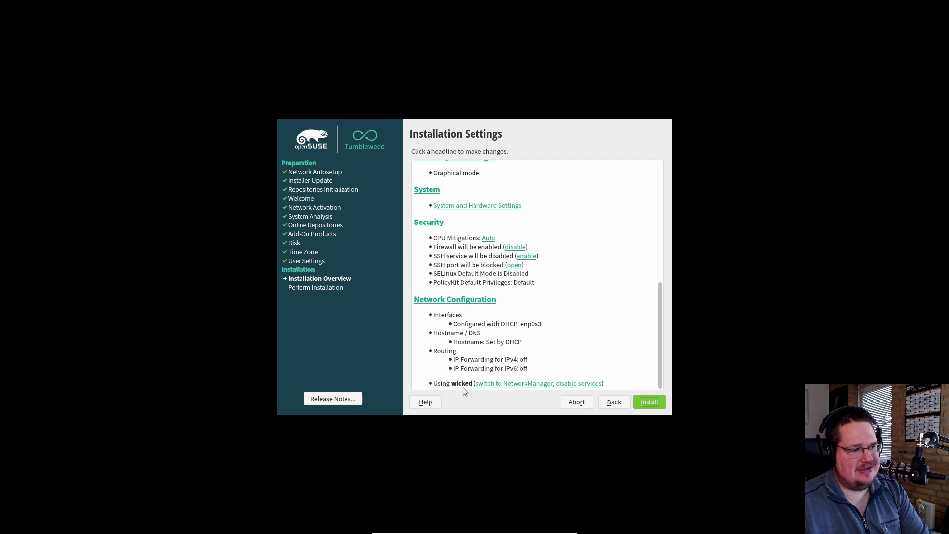
- Switch networking from wicked to NetworkManager and start the installation
click(504, 383)
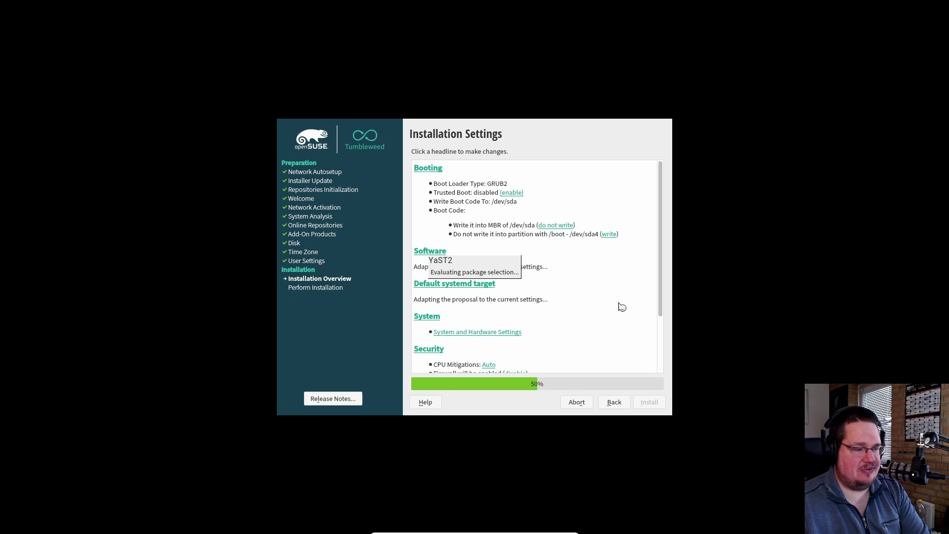
scroll(620, 306, down, 10)
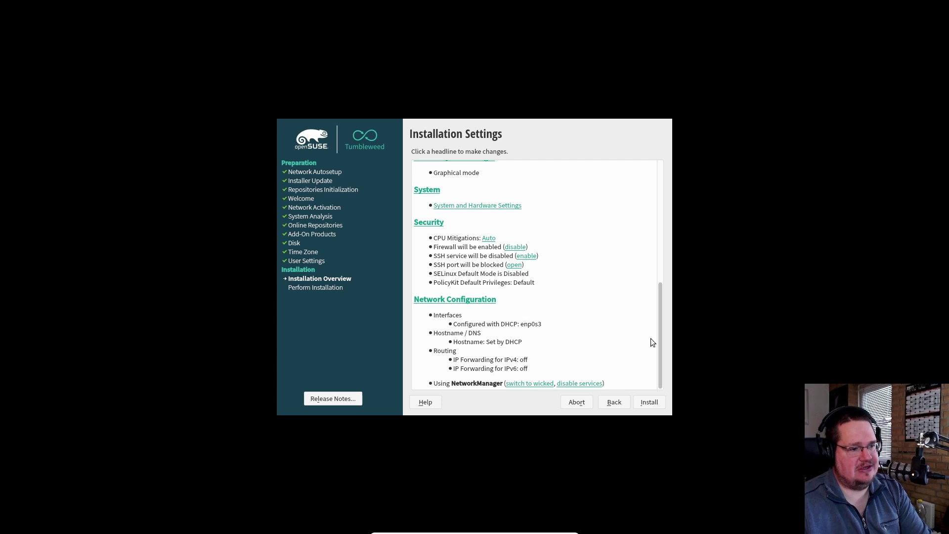
click(649, 402)
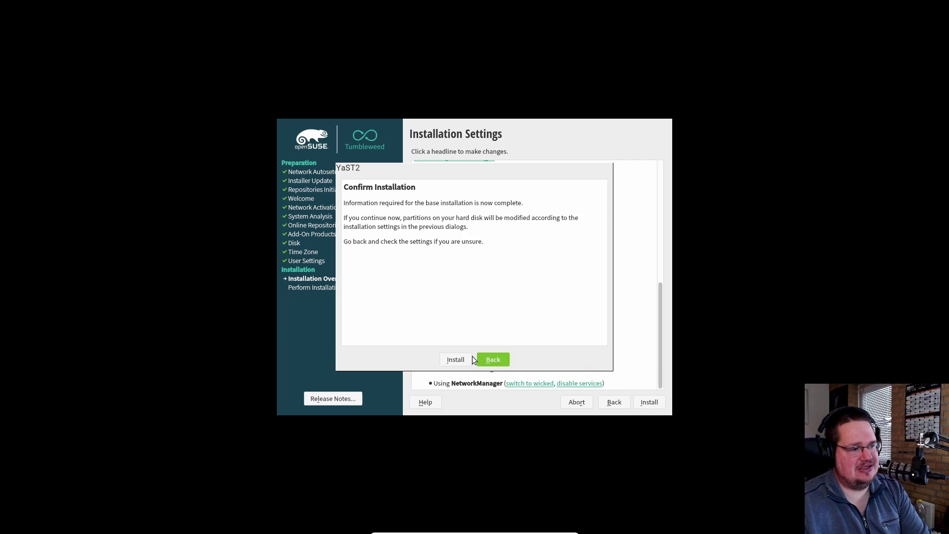
- Confirm in the Confirm Installation dialog so package installation begins
click(494, 359)
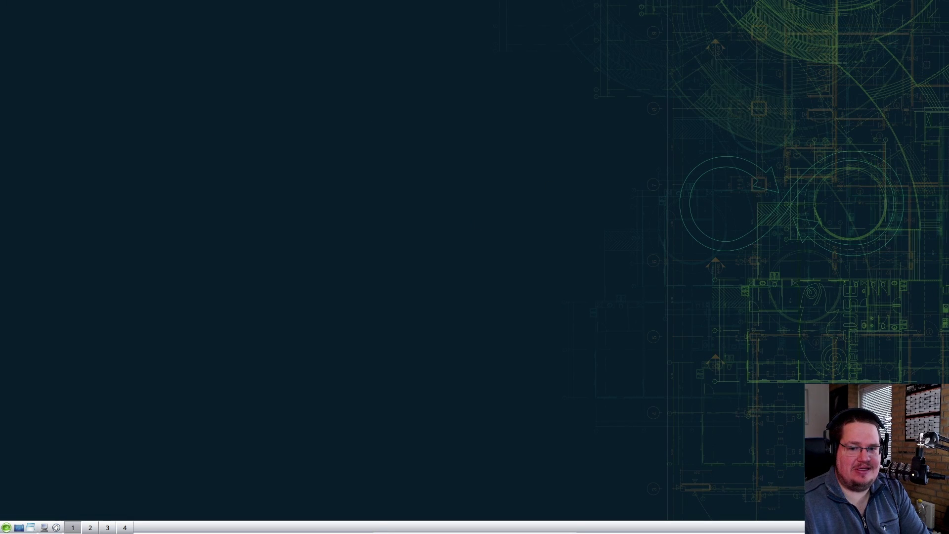
- Open an xterm terminal from the IceWM menu's Toolbar submenu
right_click(344, 199)
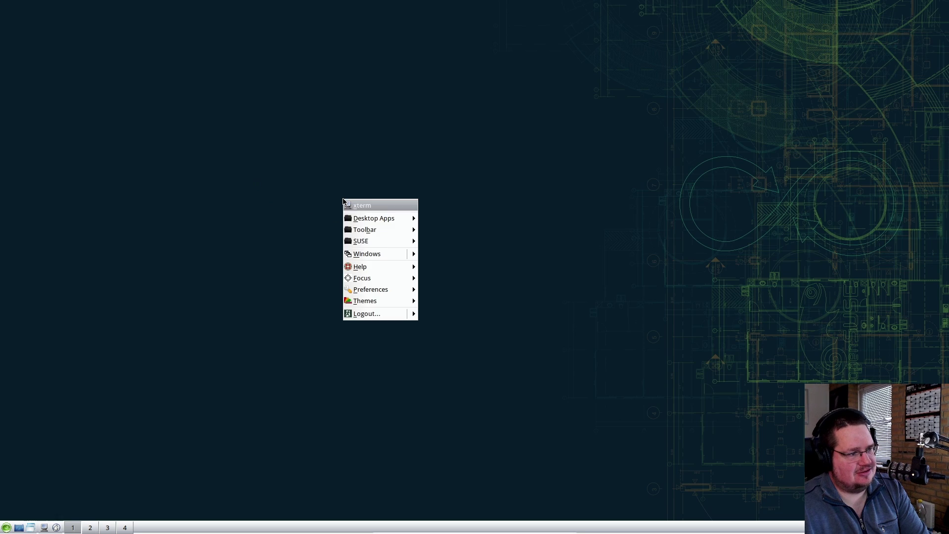
mouse_move(381, 313)
click(582, 208)
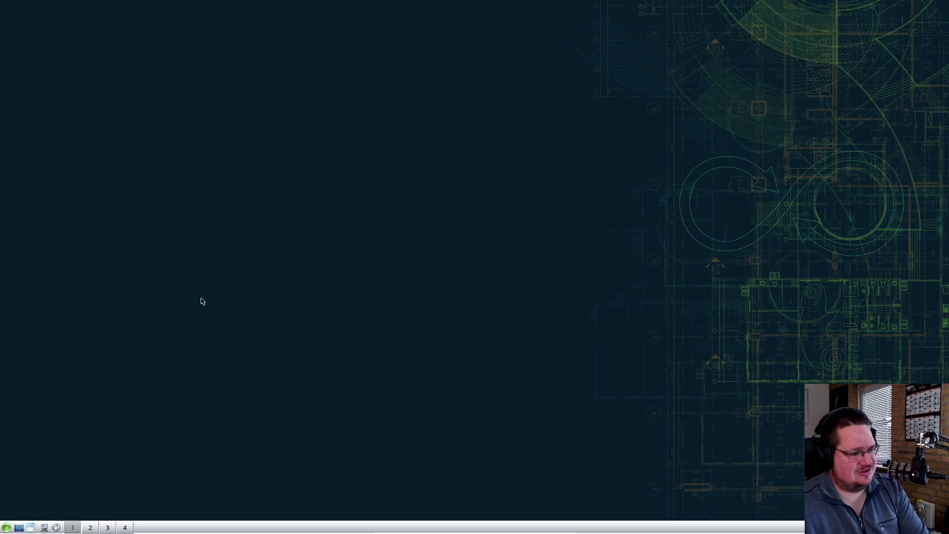
click(7, 527)
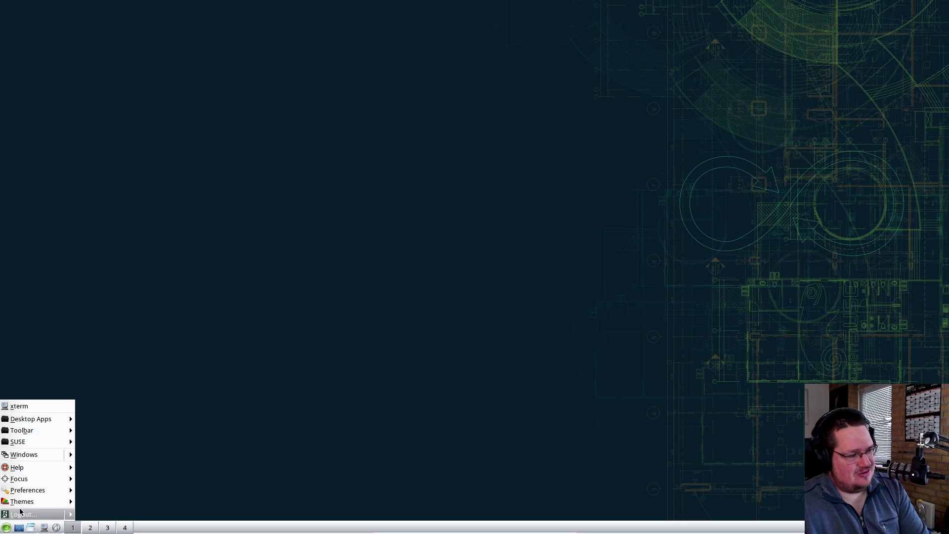
click(341, 225)
click(359, 156)
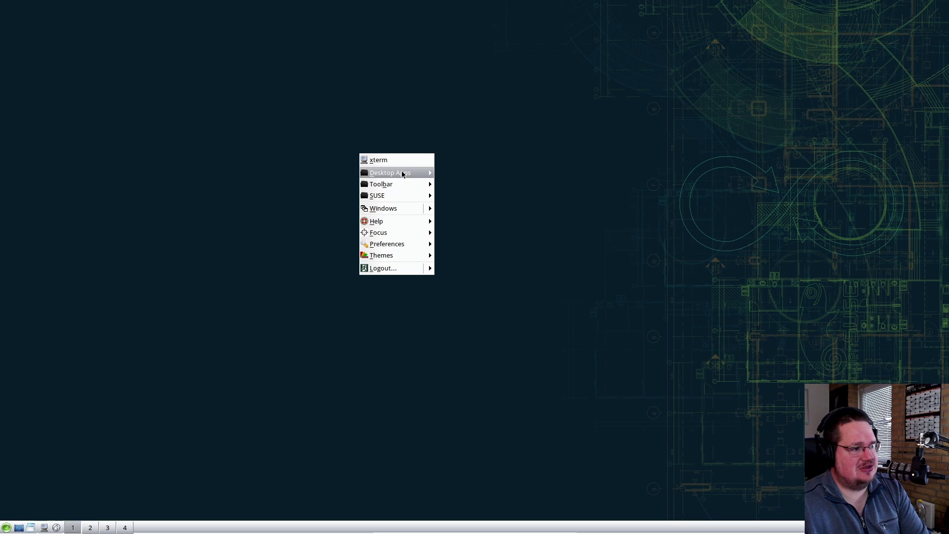
mouse_move(403, 183)
click(447, 183)
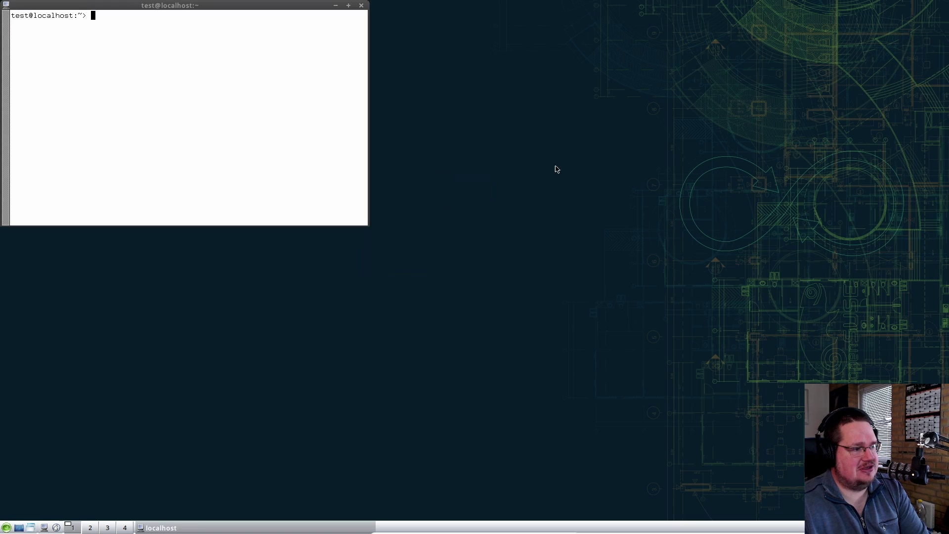
drag(259, 6, 582, 101)
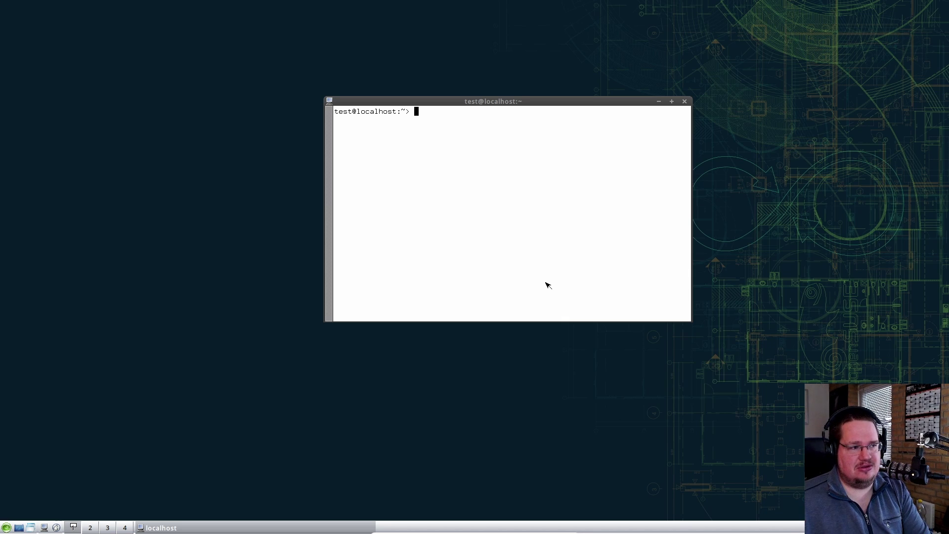
text(su)
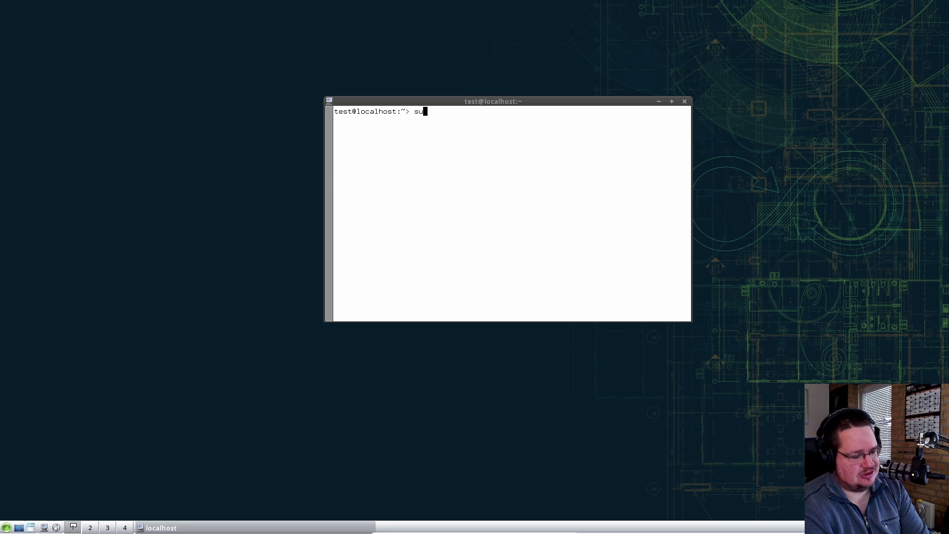
text(do zypper)
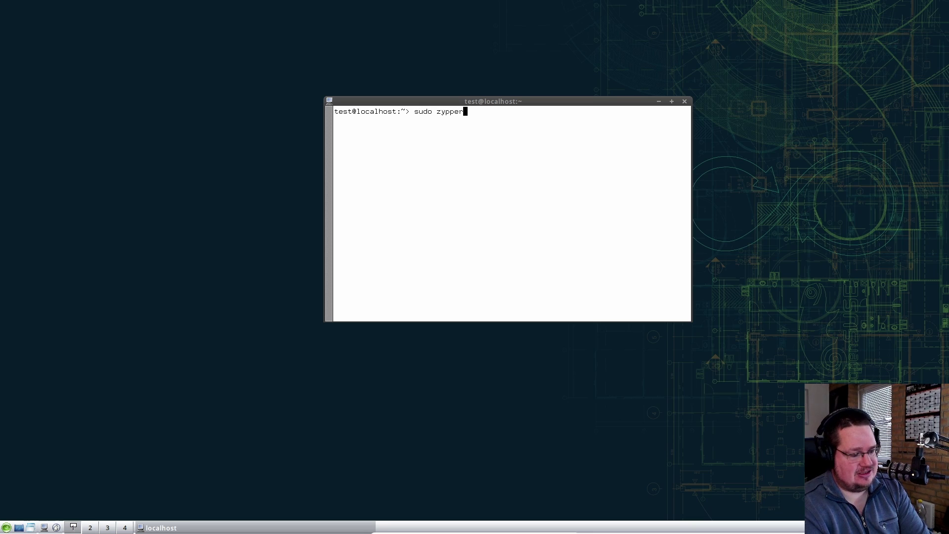
text( up)
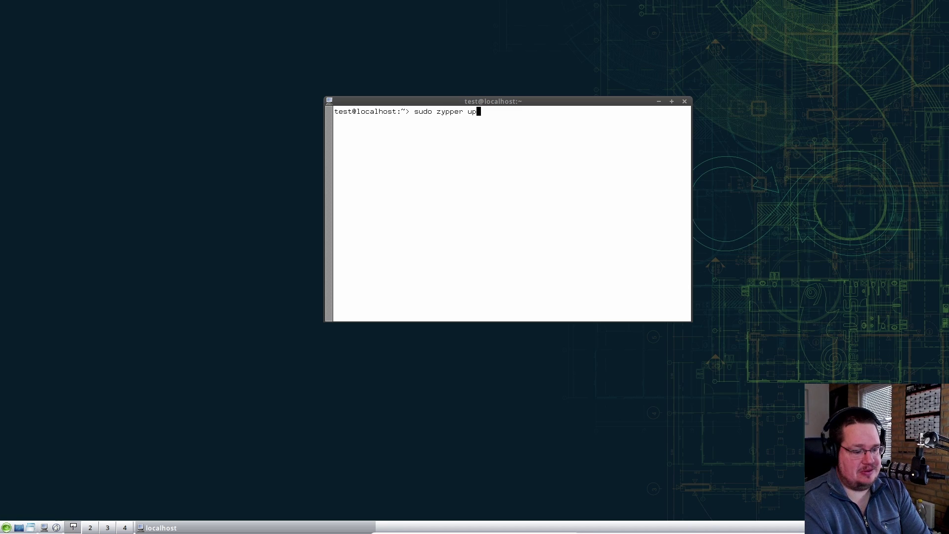
key(BackSpace)
key(BackSpace)
text(dup)
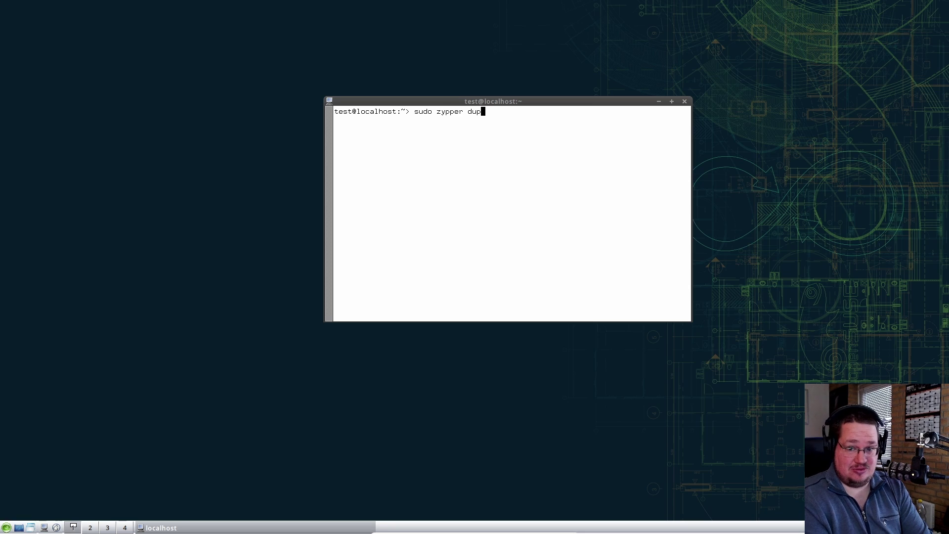
key(BackSpace)
key(BackSpace)
key(BackSpace)
key(BackSpace)
key(BackSpace)
key(BackSpace)
key(BackSpace)
key(BackSpace)
key(BackSpace)
key(BackSpace)
key(BackSpace)
key(BackSpace)
key(BackSpace)
key(BackSpace)
key(BackSpace)
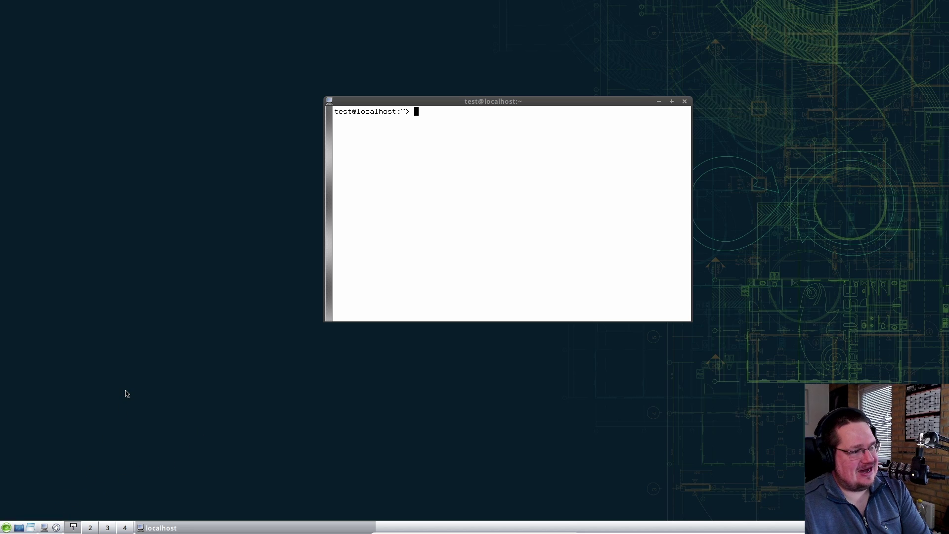
- Launch Firefox and close the extra New Tab and Privacy Notice tabs
click(44, 525)
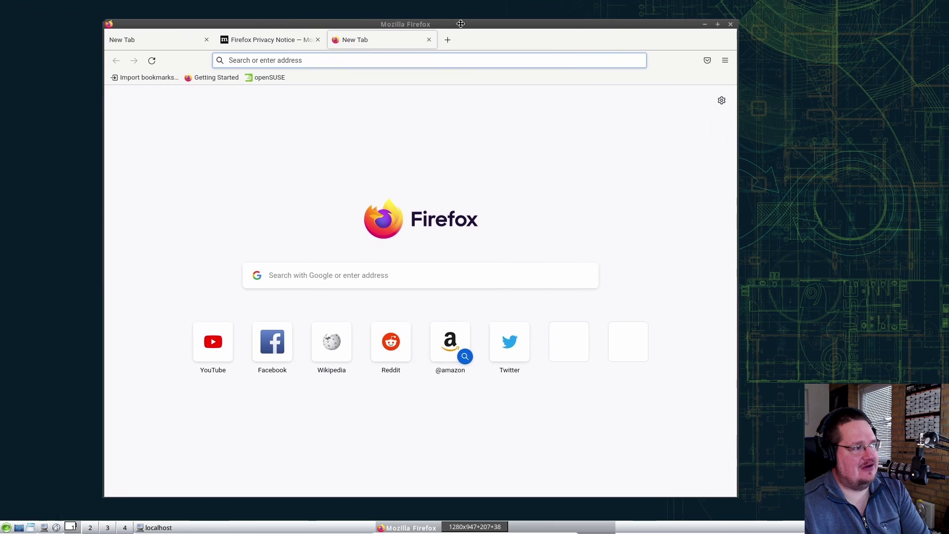
click(263, 30)
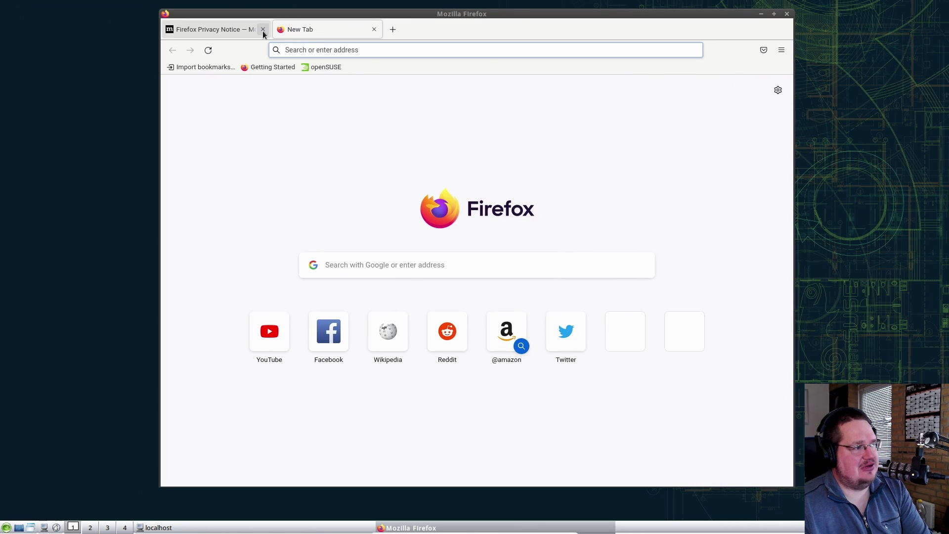
click(263, 29)
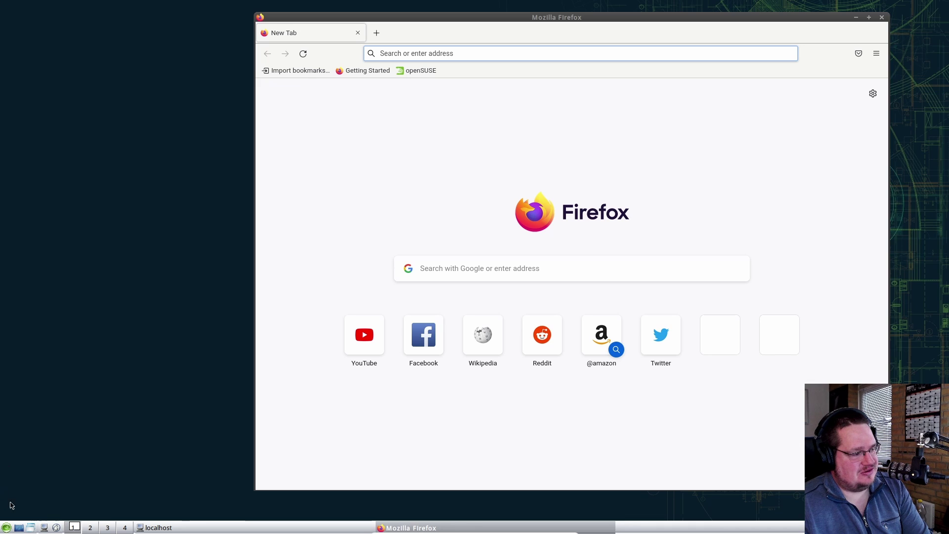
- Browse the IceWM application menu, then dismiss it at Firefox's address bar
click(234, 124)
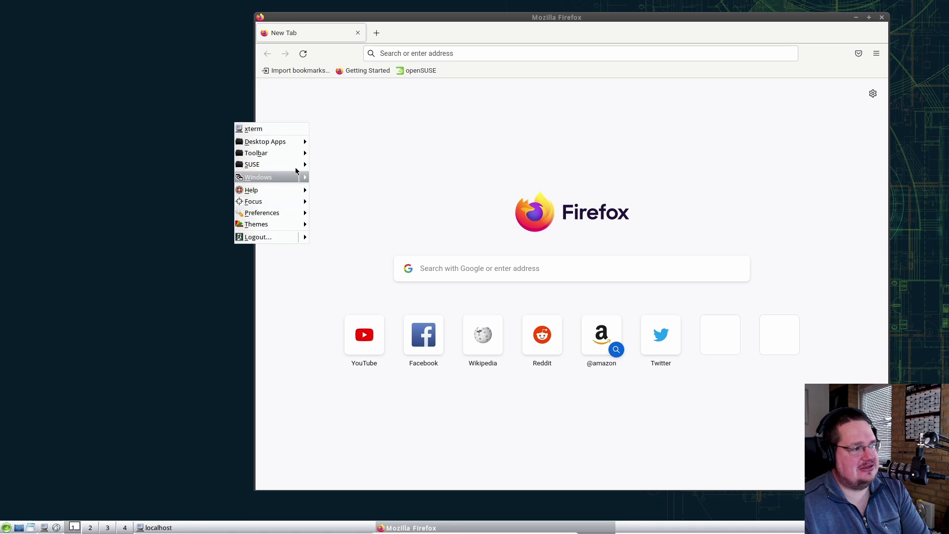
mouse_move(306, 168)
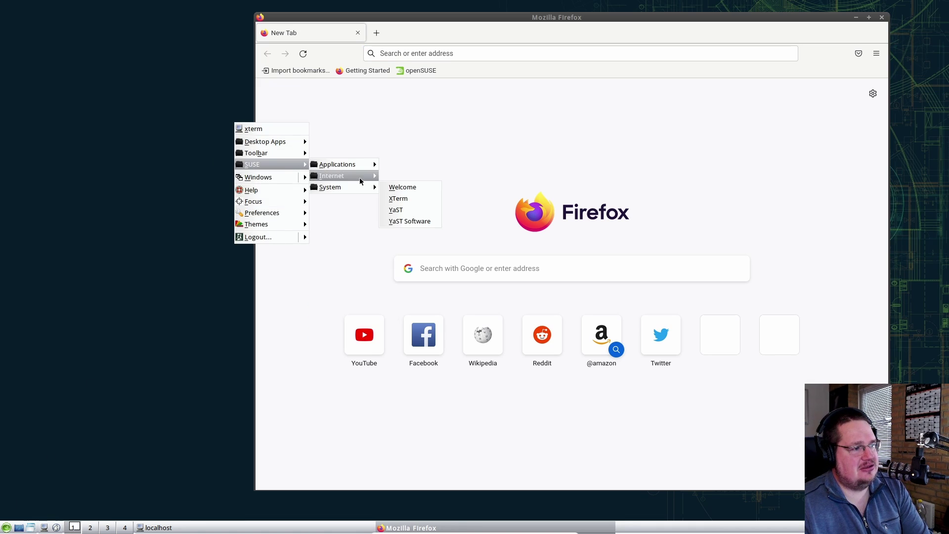
mouse_move(364, 177)
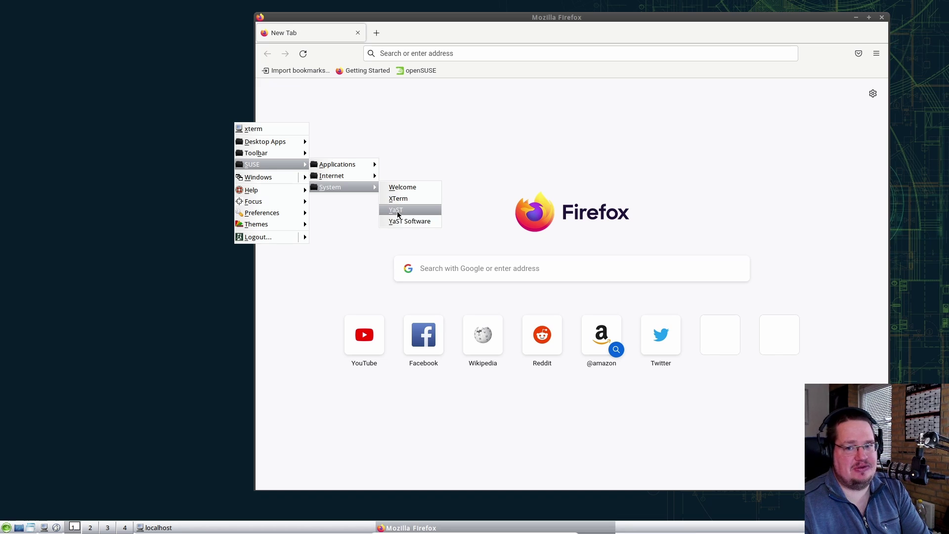
click(503, 42)
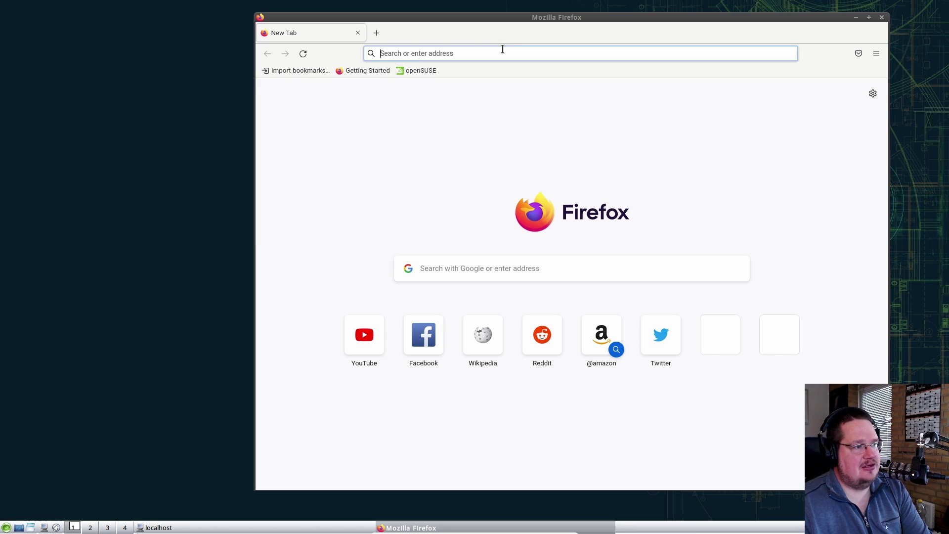
- Search Google from the address bar for 'opsensuse pantheon'
click(501, 50)
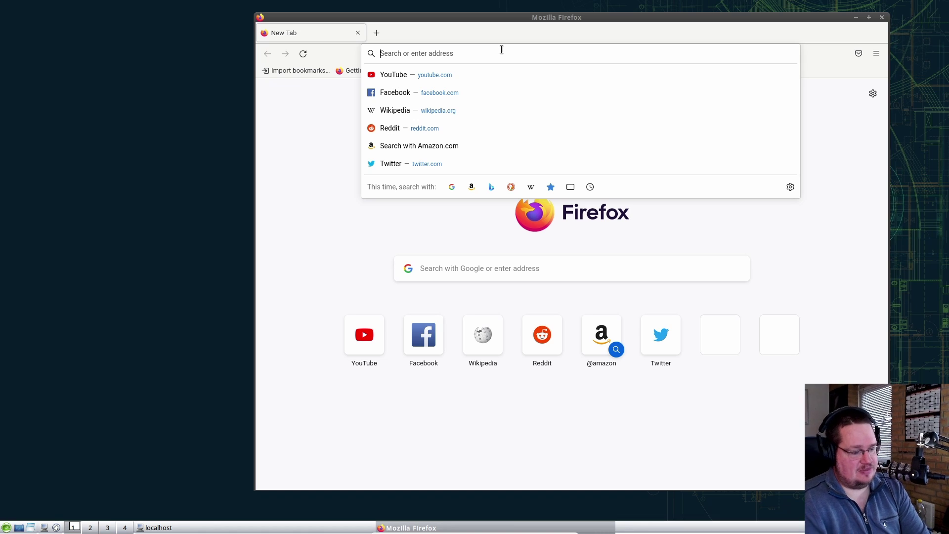
text(opsensuse )
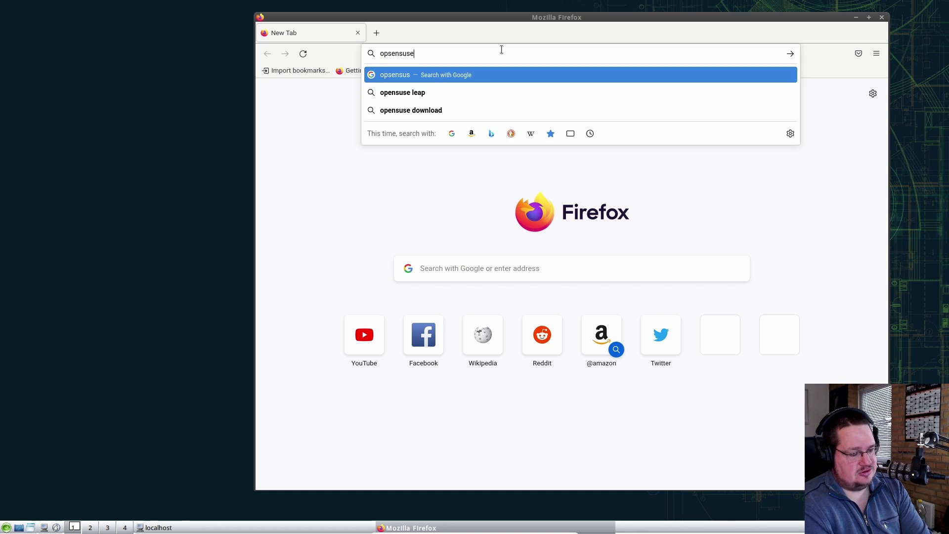
text(pantheon)
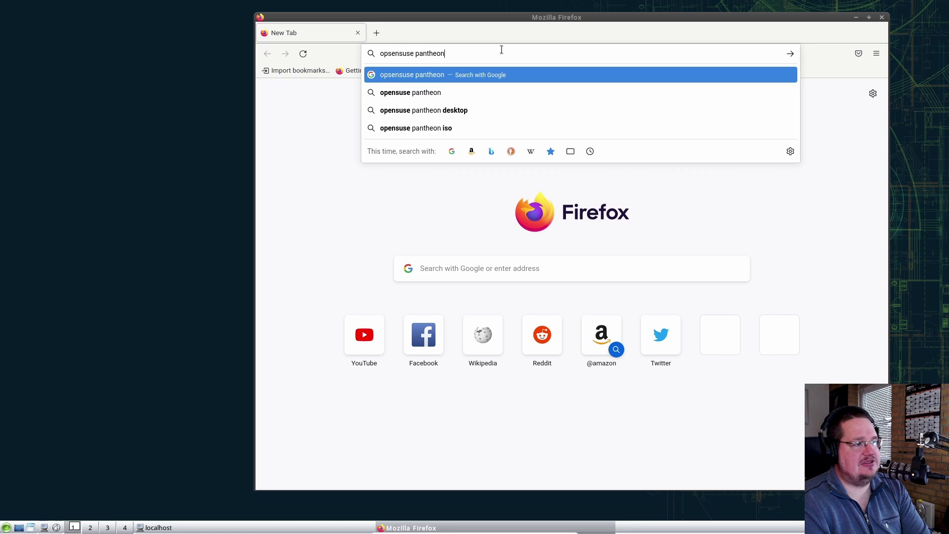
key(Return)
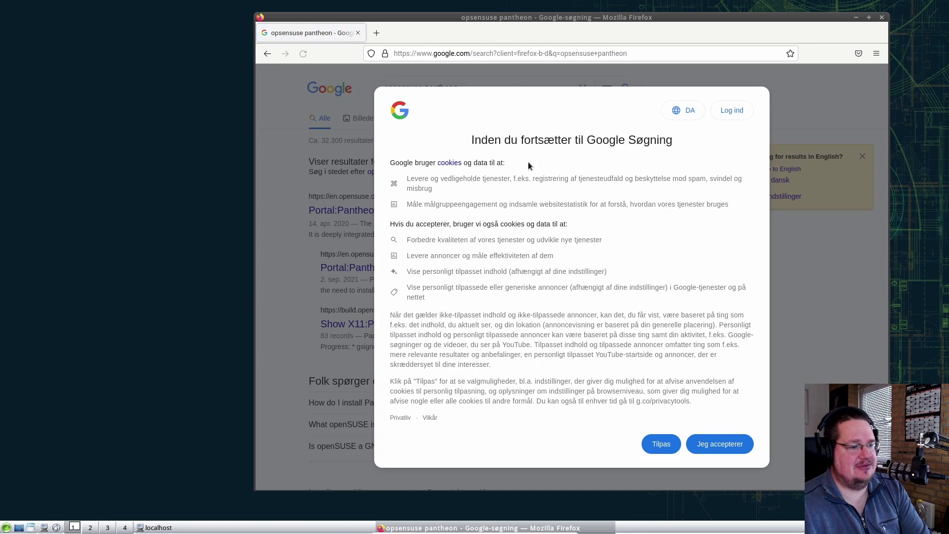
- Accept Google's cookies, switch results to English, and use the corrected spelling 'opensuse pantheon'
click(711, 446)
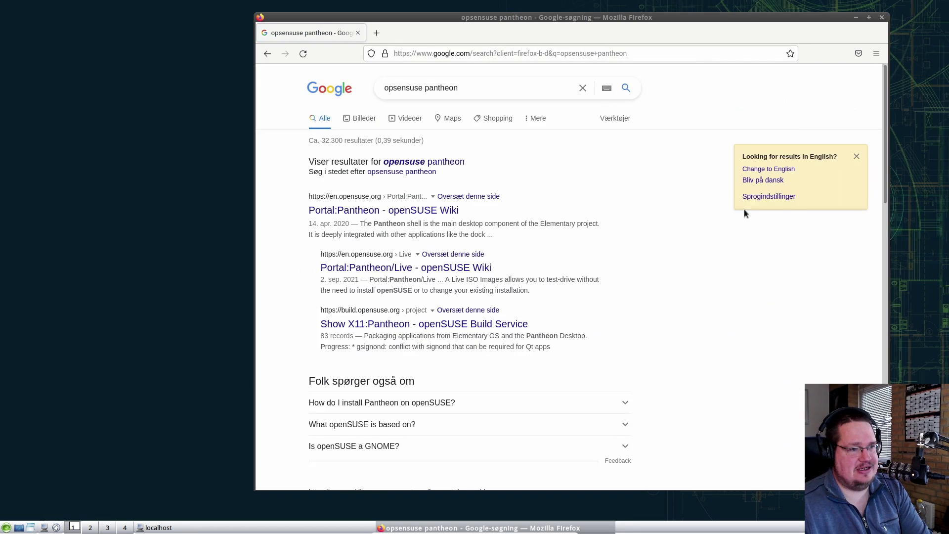
click(764, 169)
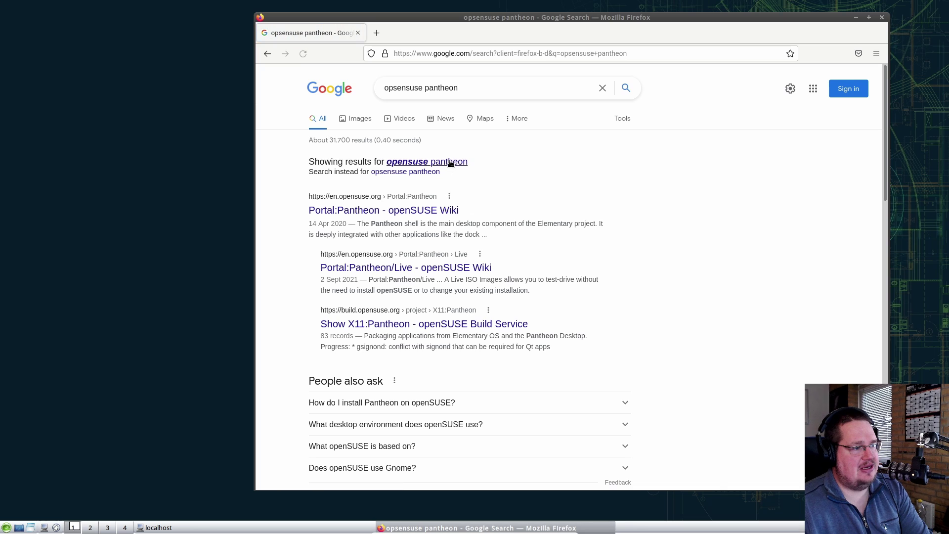
click(449, 163)
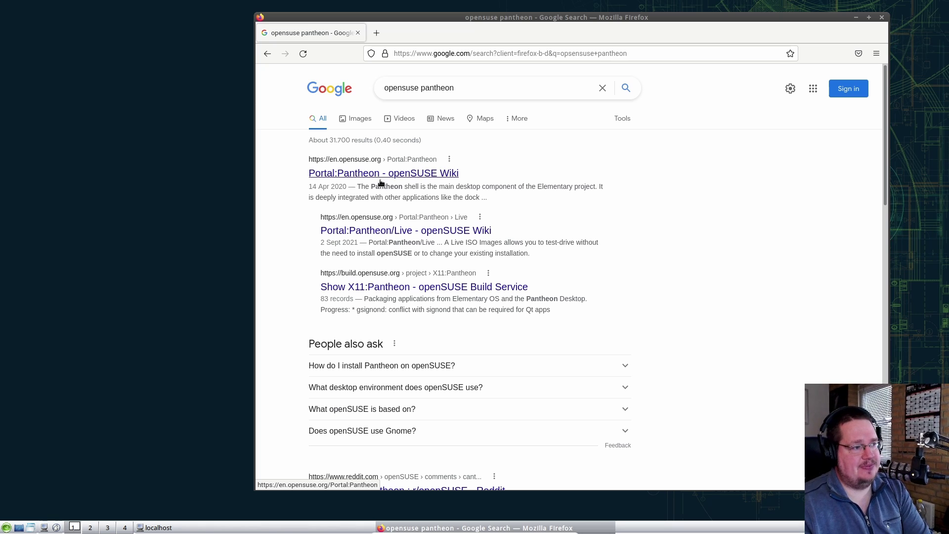
- Open the Portal:Pantheon openSUSE Wiki result and scroll down to its Installation section
click(378, 177)
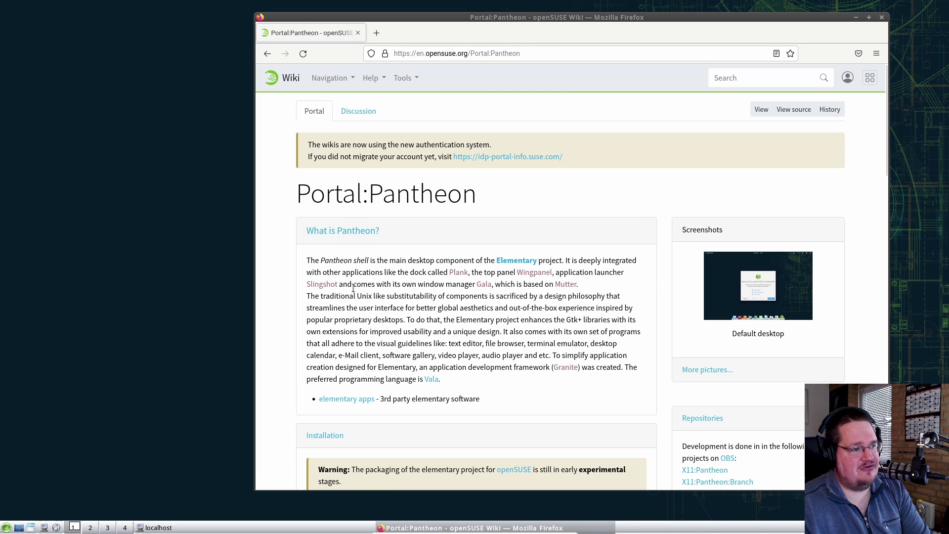
scroll(371, 290, down, 8)
scroll(330, 233, up, 1)
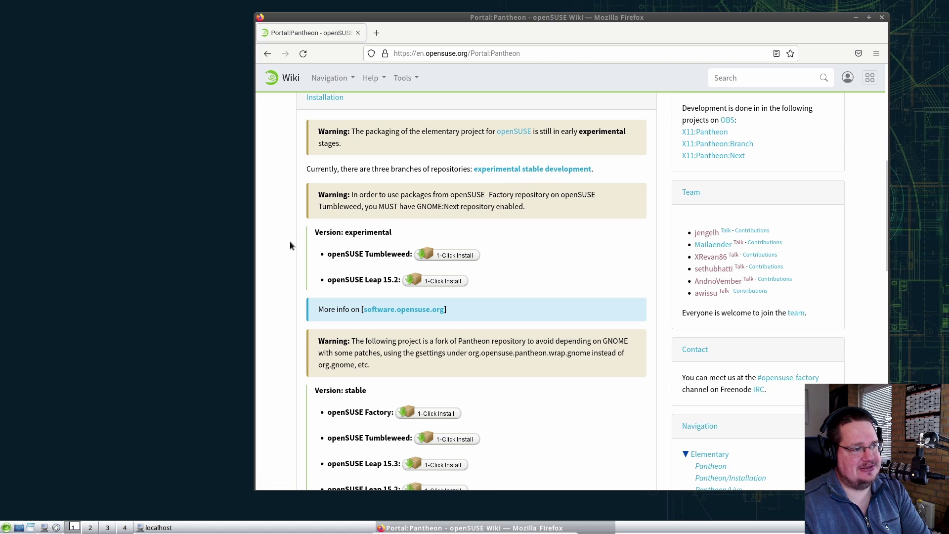
scroll(289, 242, down, 4)
scroll(293, 233, up, 6)
scroll(293, 233, down, 2)
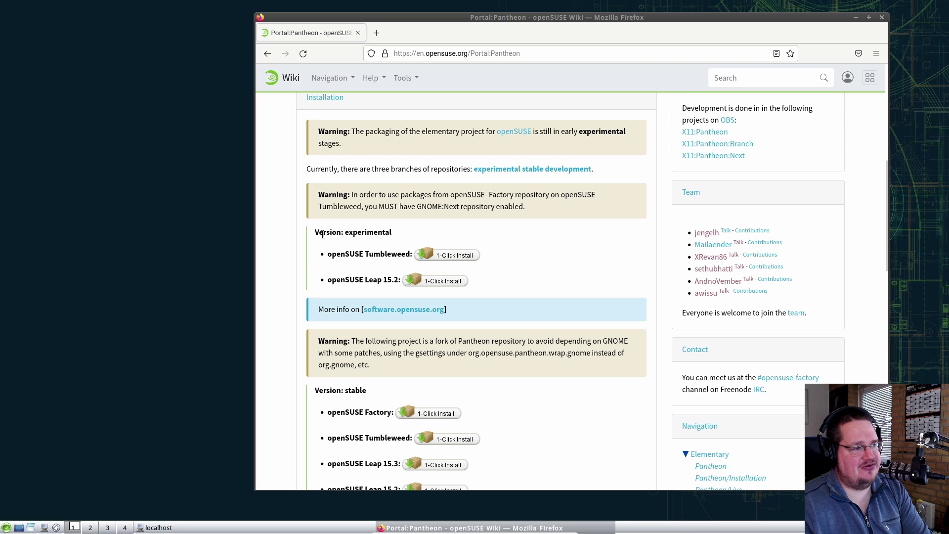
- Highlight the Version: experimental and Version: stable headings to point out their 1-Click Install links
drag(319, 232, 382, 233)
scroll(285, 286, down, 4)
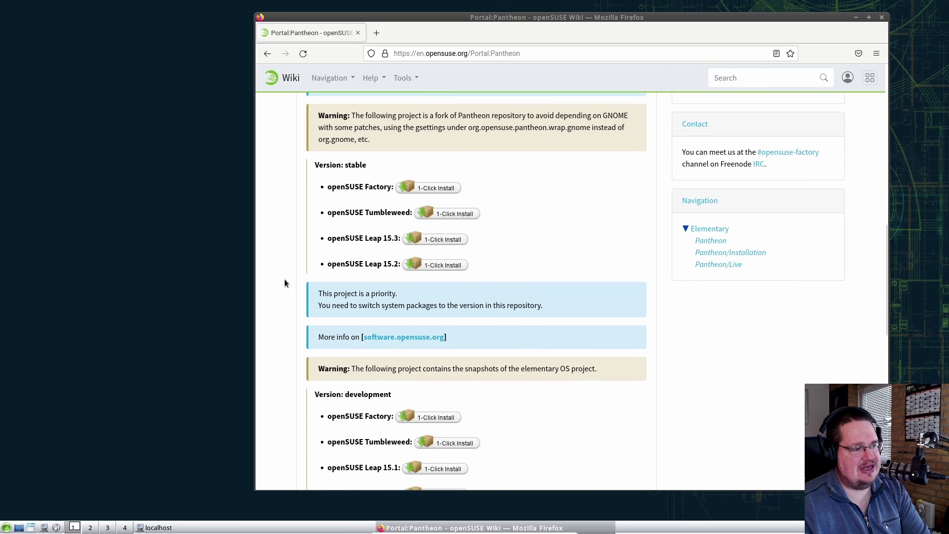
drag(322, 169, 363, 168)
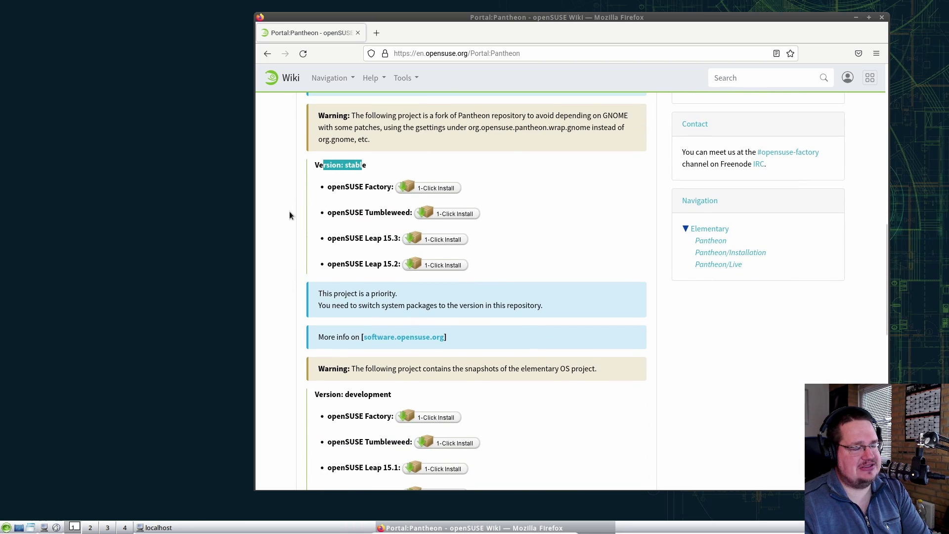
scroll(272, 247, down, 3)
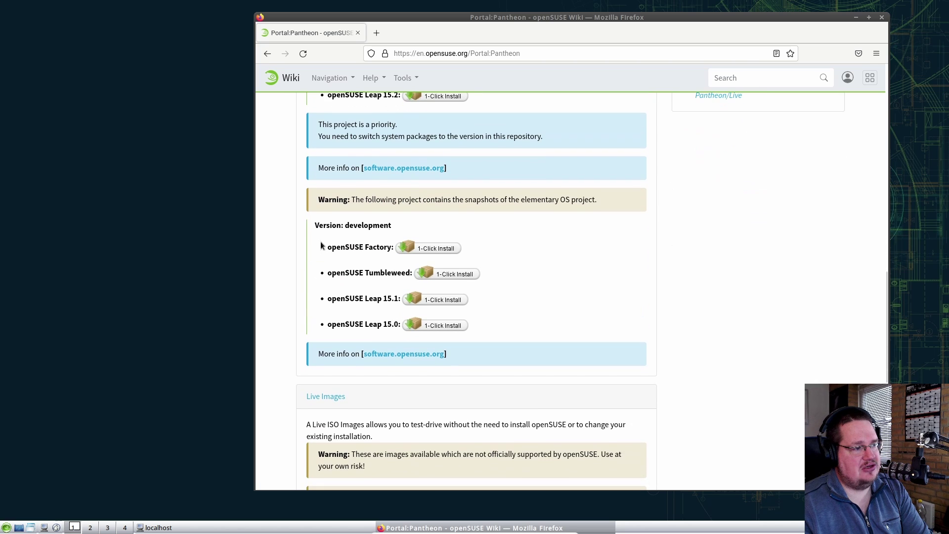
drag(329, 226, 368, 226)
scroll(286, 232, up, 3)
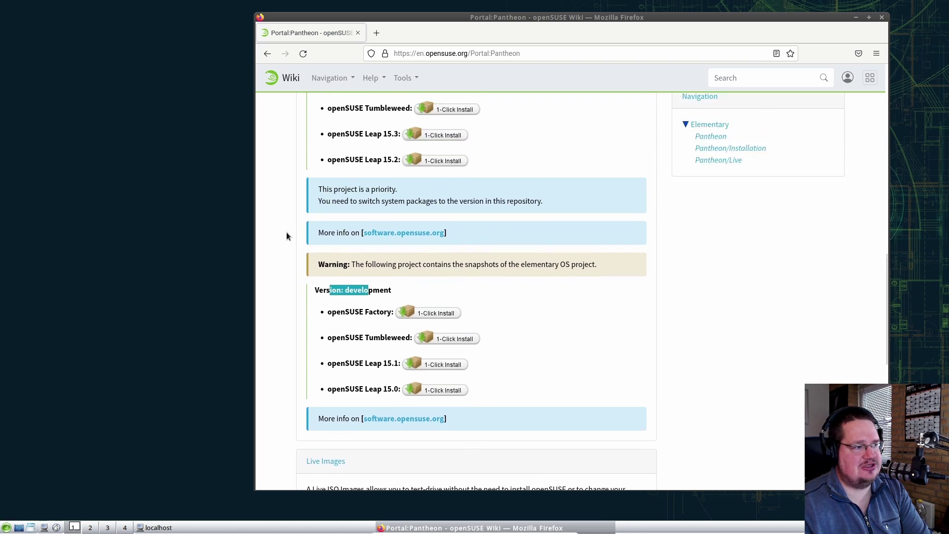
drag(324, 165, 362, 165)
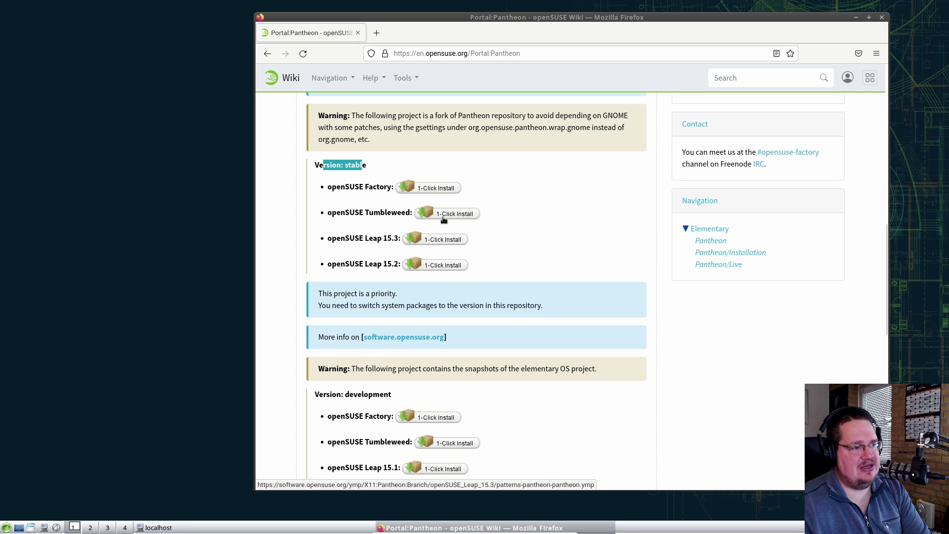
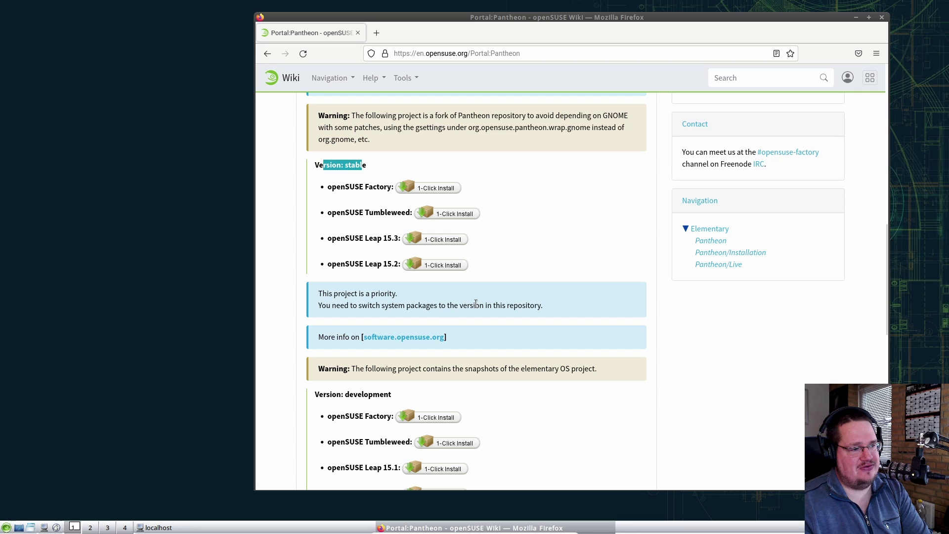
- Get the openSUSE Tumbleweed 1-Click Install file for patterns-pantheon-pantheon and open it in YaST
click(391, 338)
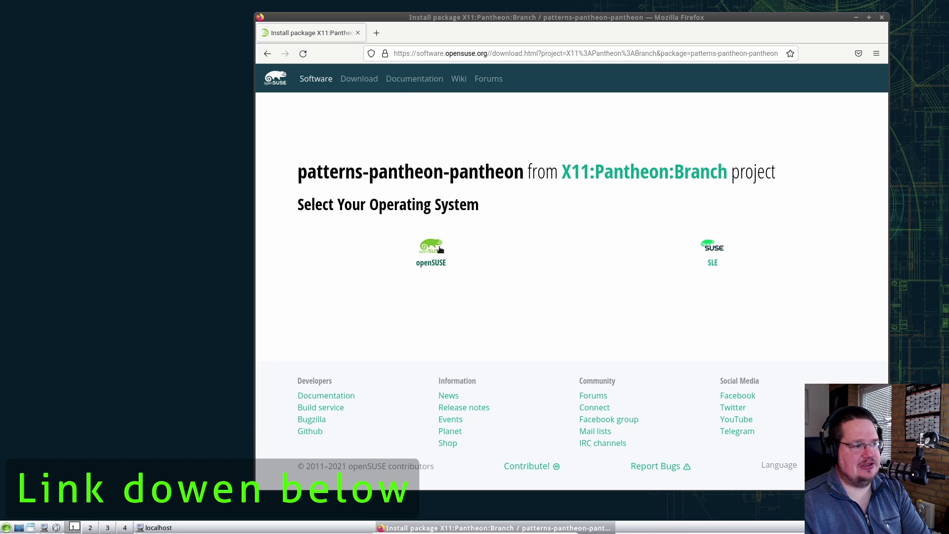
click(495, 245)
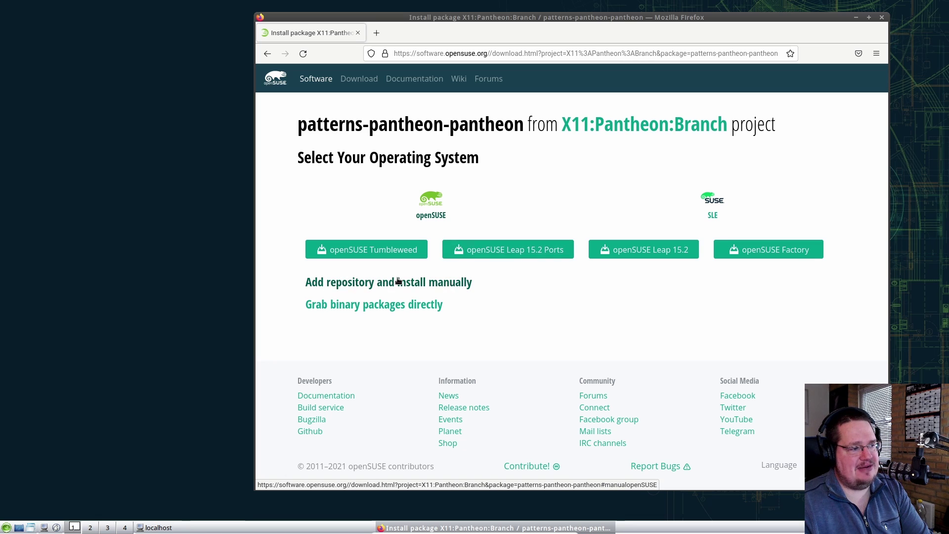
click(354, 257)
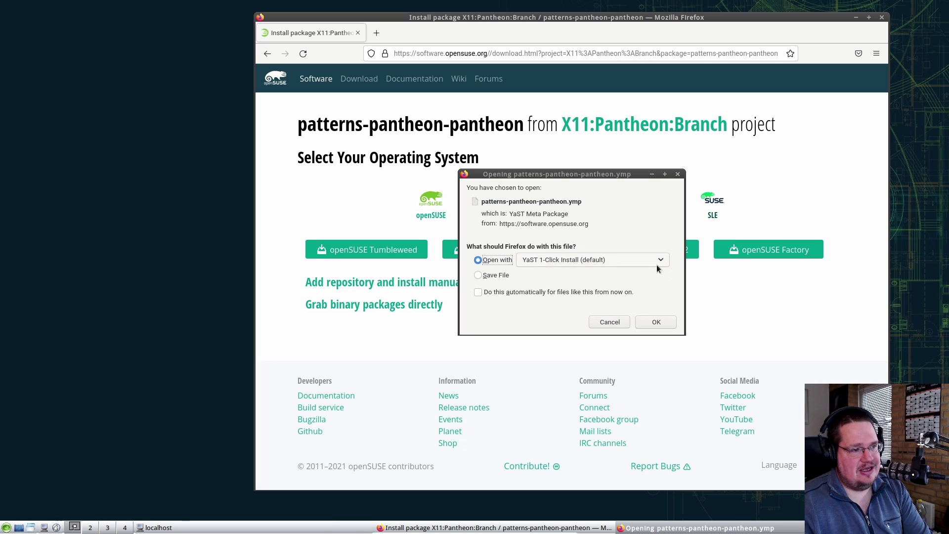
click(657, 323)
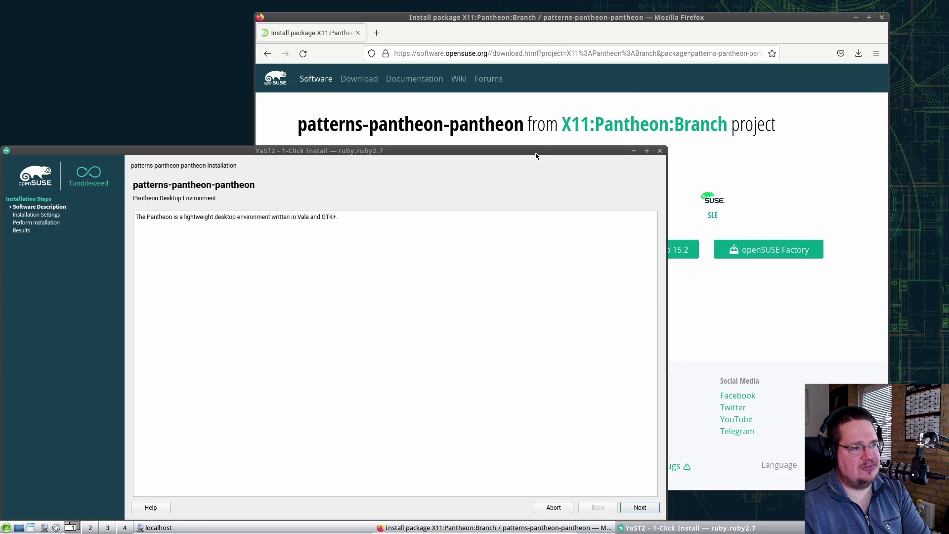
- Advance through the installation proposal and confirm the reviewed changes
drag(536, 155, 640, 83)
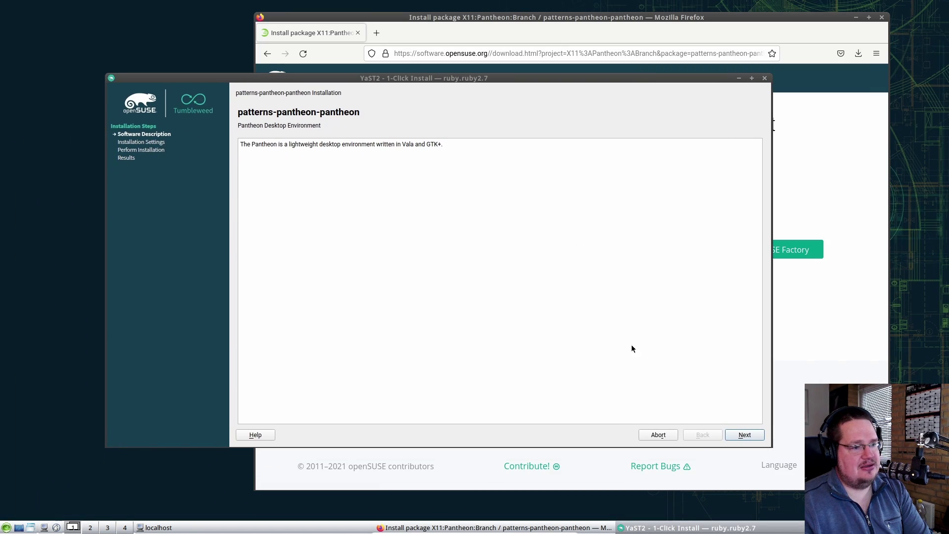
click(741, 438)
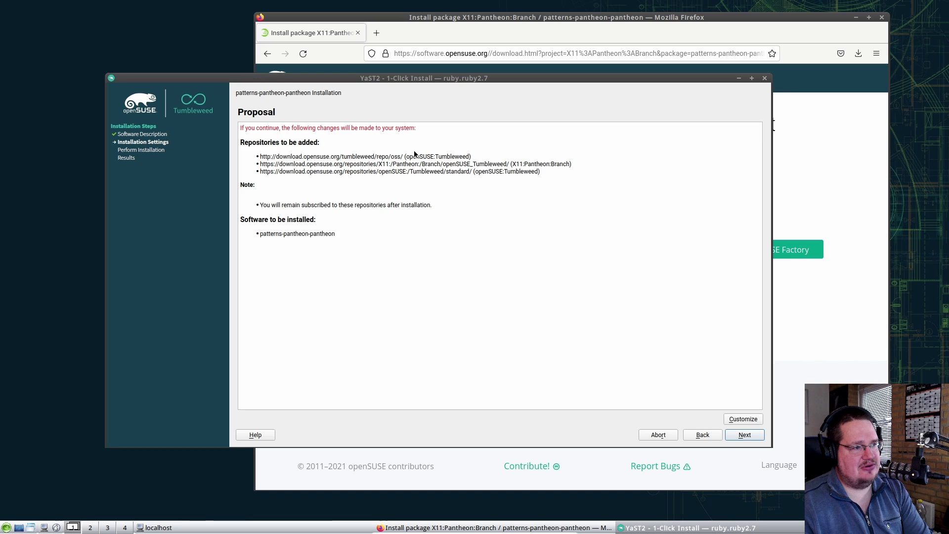
click(759, 438)
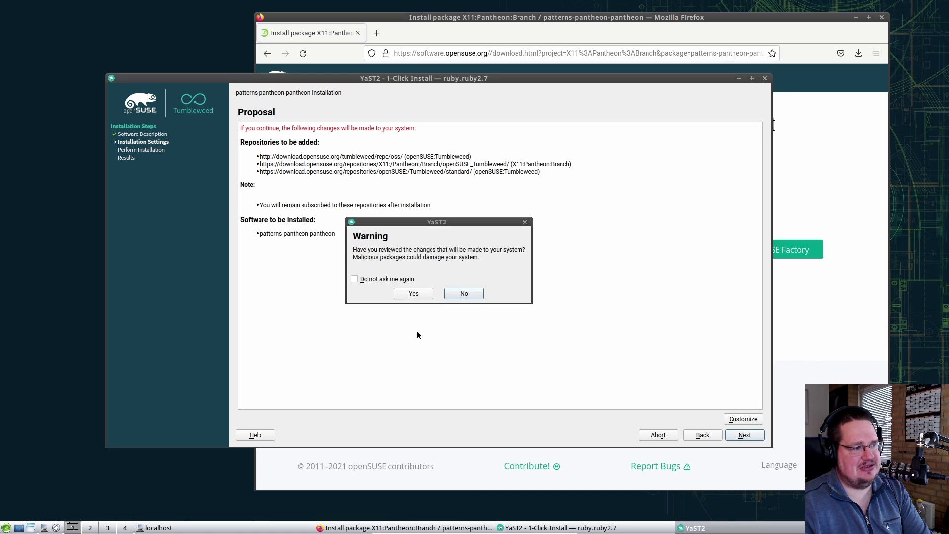
click(409, 295)
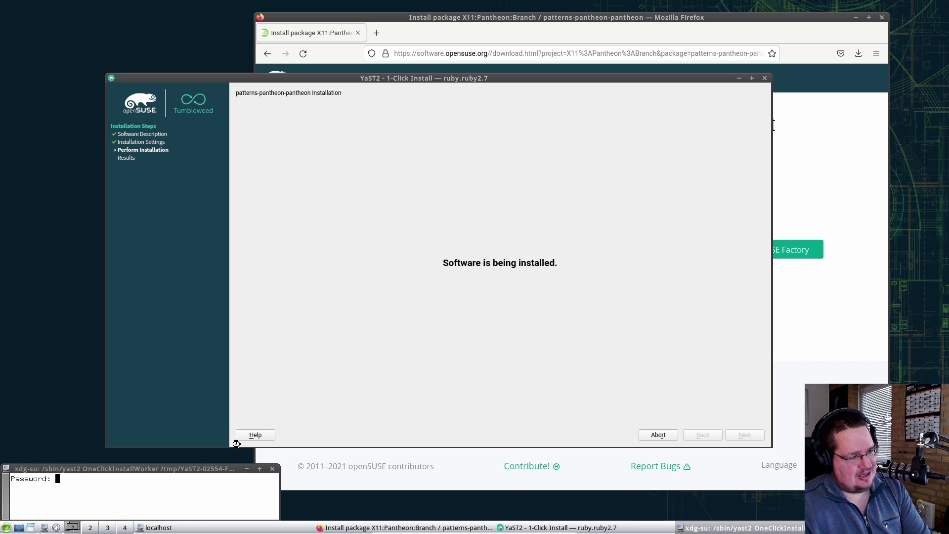
- Enter the root password to authorise the installation
drag(232, 468, 622, 229)
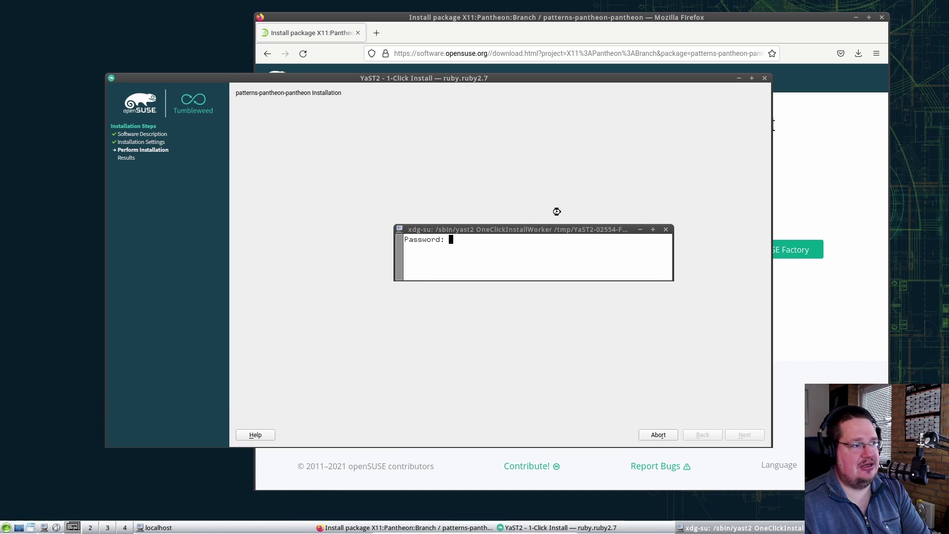
click(610, 54)
key(End)
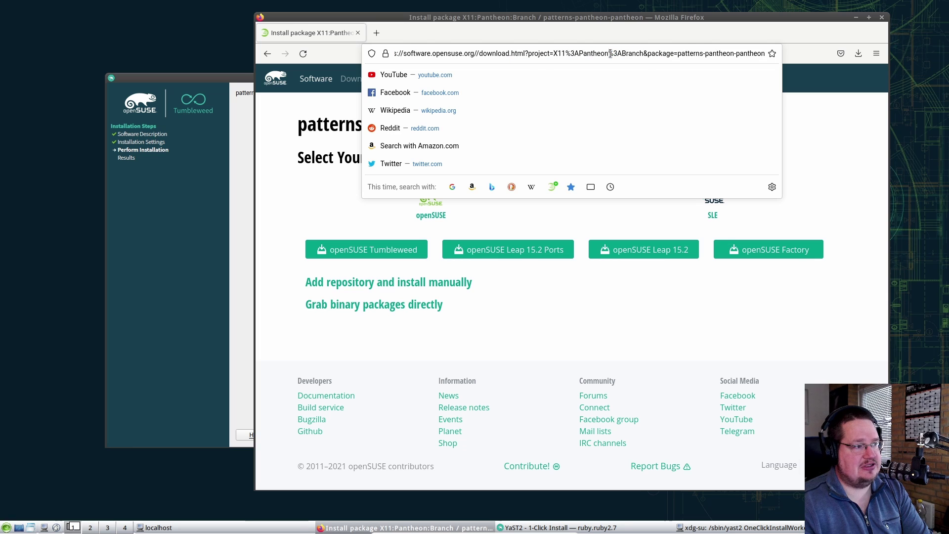
key(Down)
key(Down)
key(Down)
key(Down)
key(Down)
key(Down)
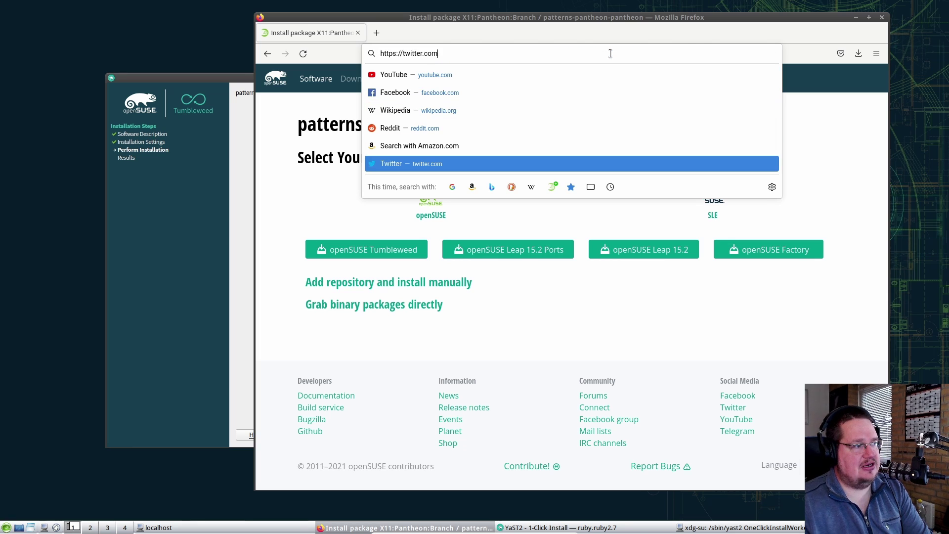
click(731, 527)
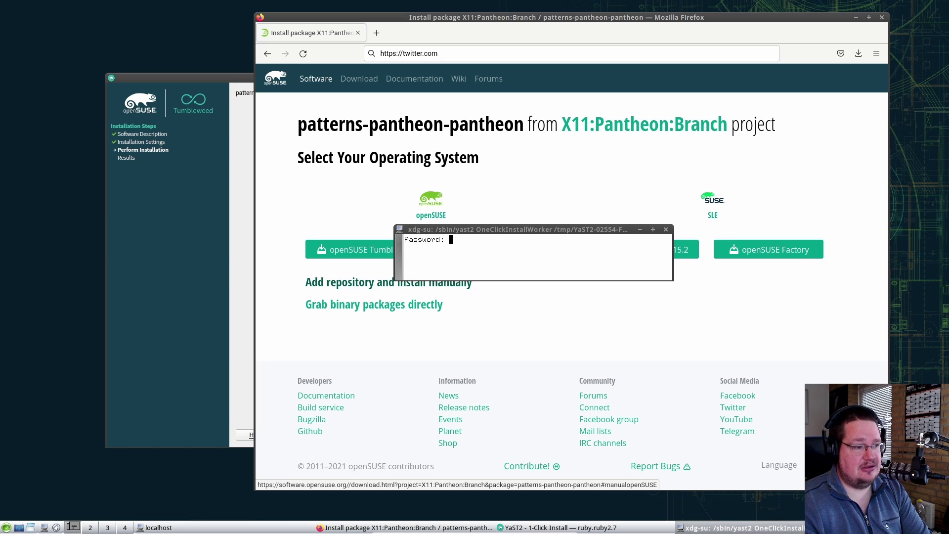
key(Return)
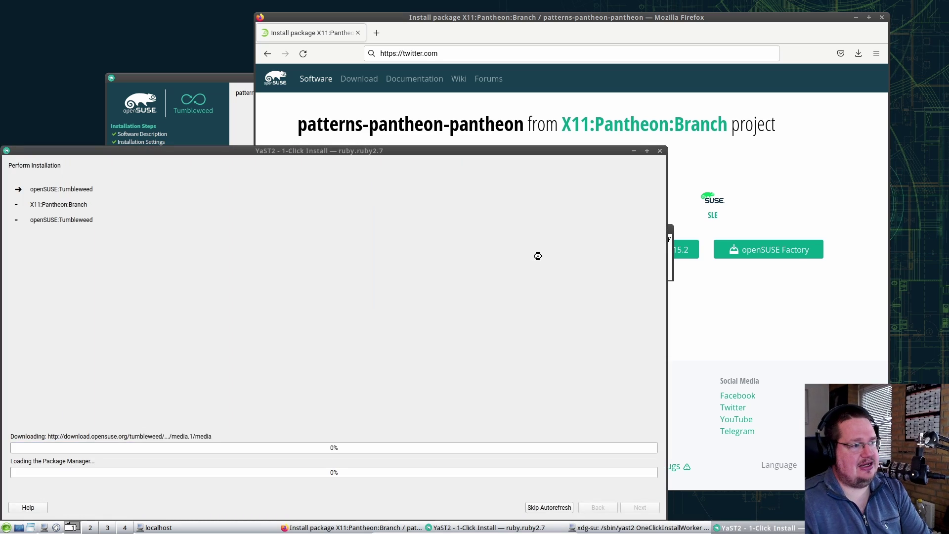
- Trust the X11:Pantheon:Branch signing key, finish the installer, and close Firefox and the terminal
drag(500, 153, 622, 75)
drag(442, 240, 547, 154)
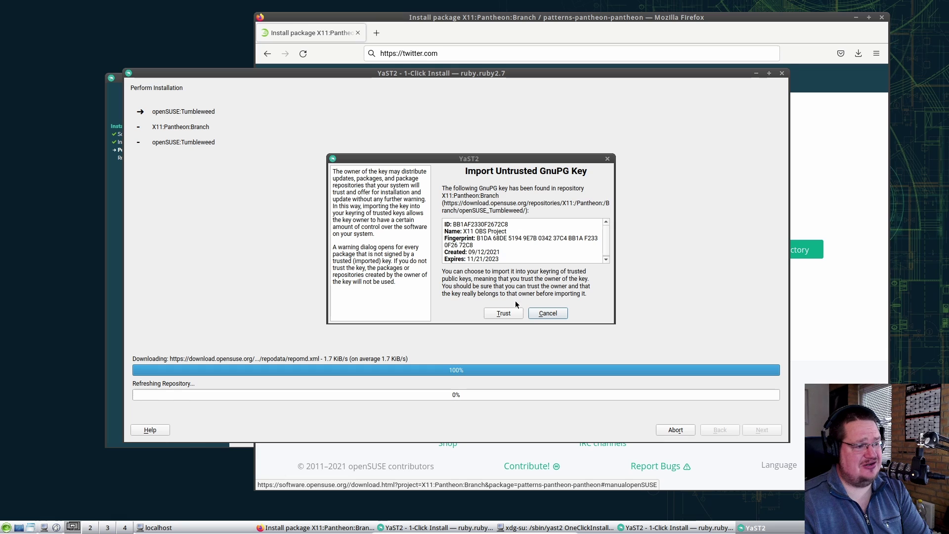
click(511, 312)
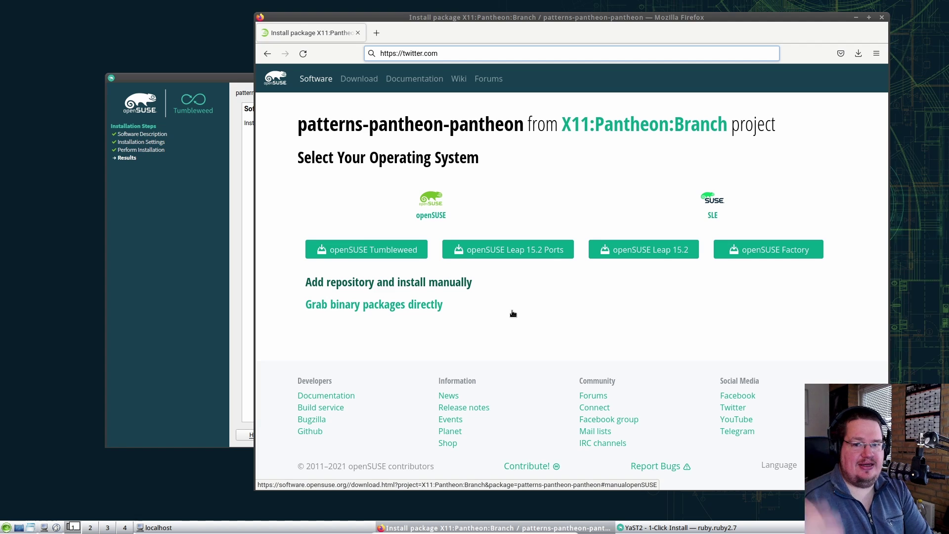
click(210, 253)
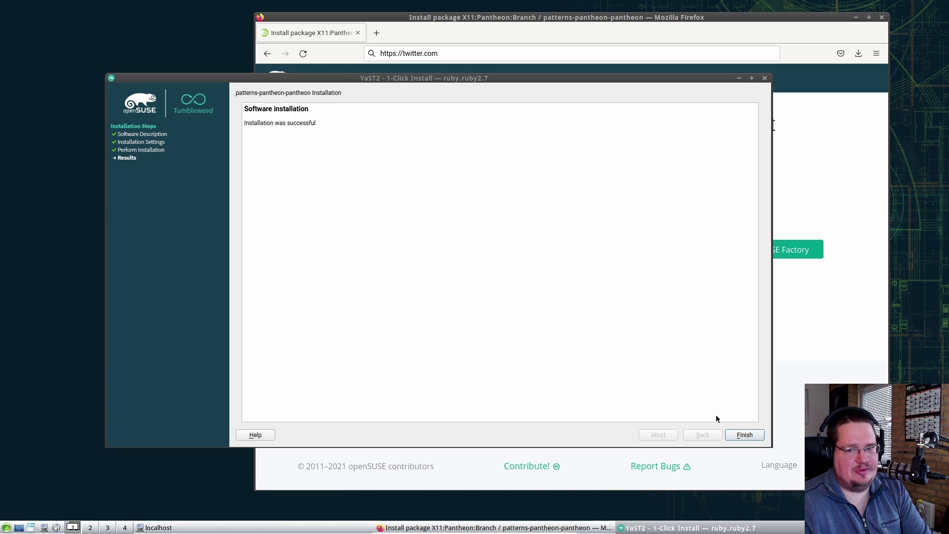
click(745, 435)
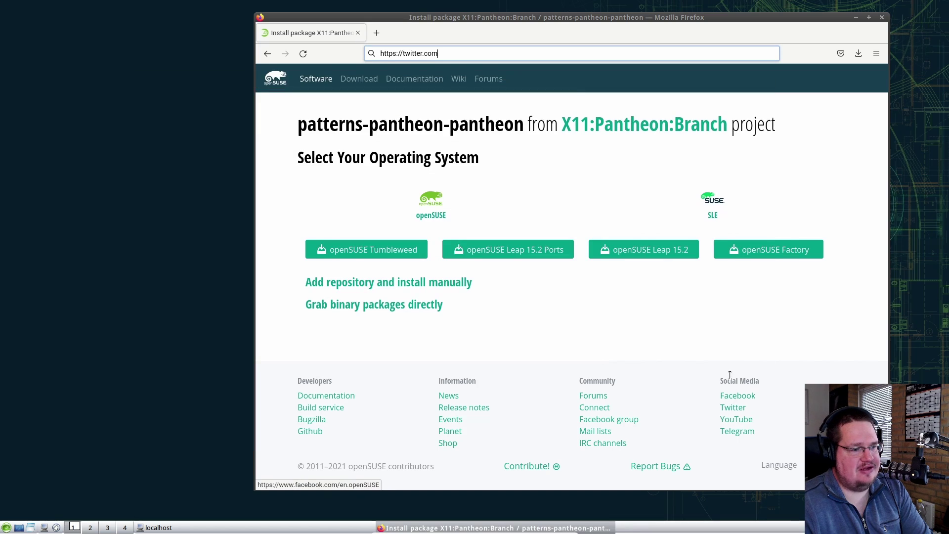
click(881, 18)
click(684, 102)
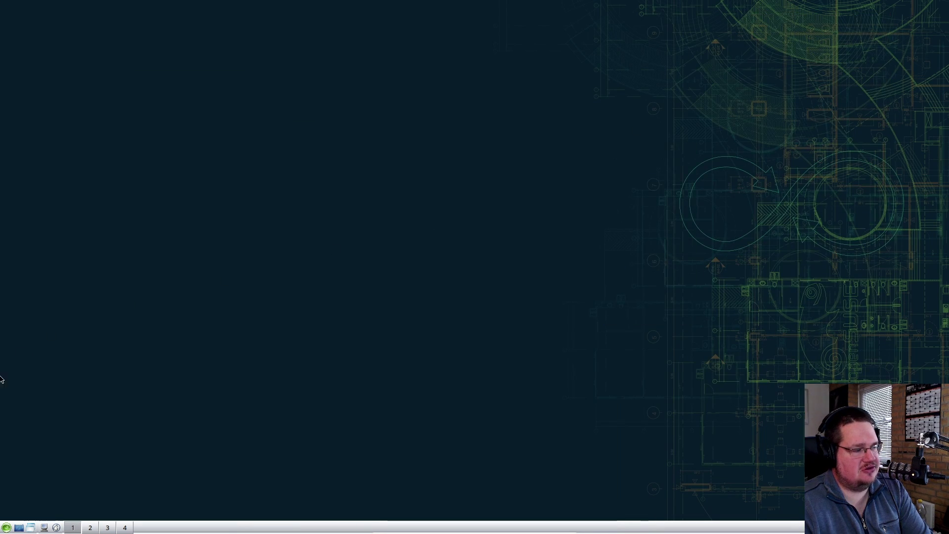
- Log out of the current IceWM session
click(7, 528)
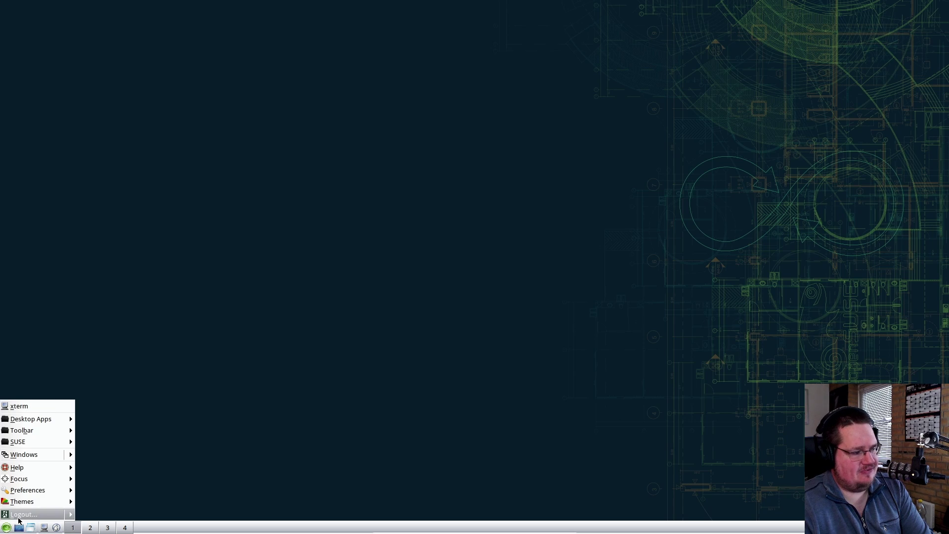
click(18, 514)
click(441, 291)
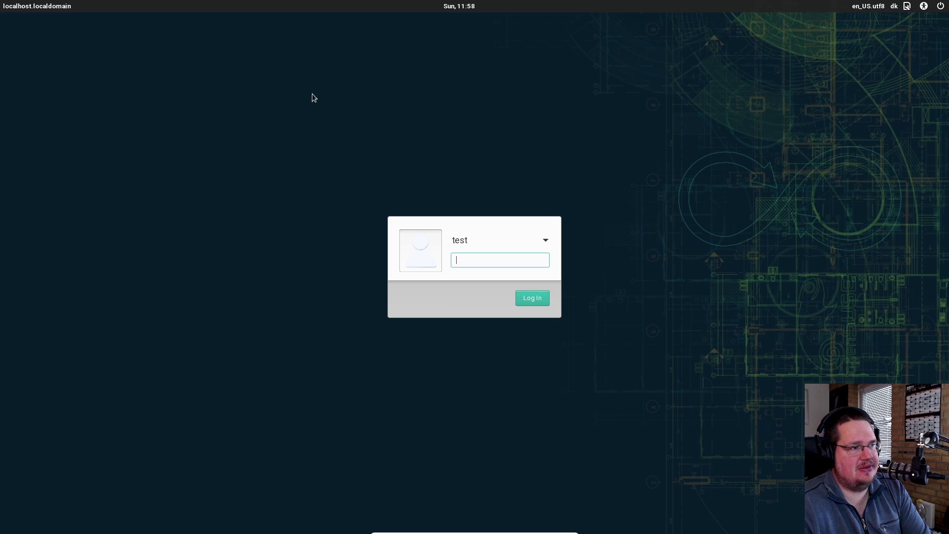
- Log back in with the Pantheon on Xorg session
click(907, 7)
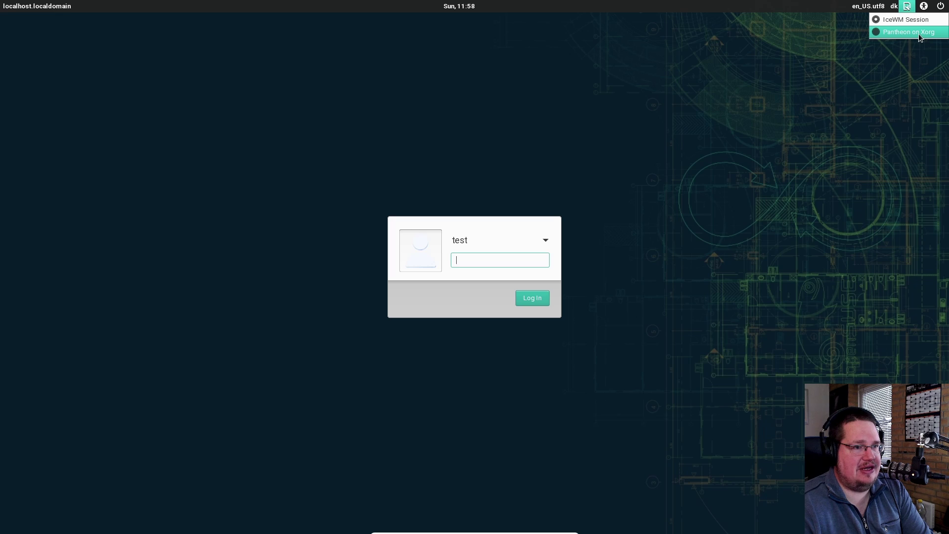
click(918, 33)
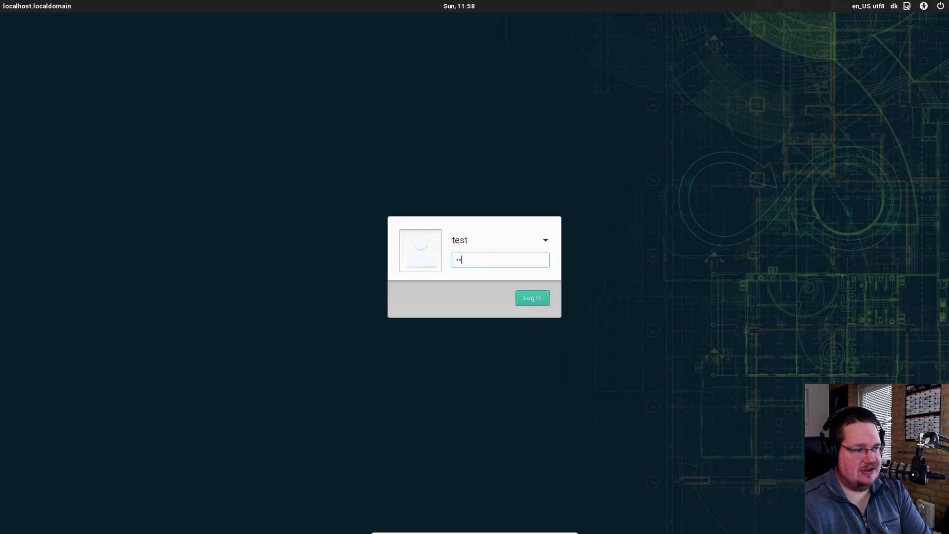
key(Return)
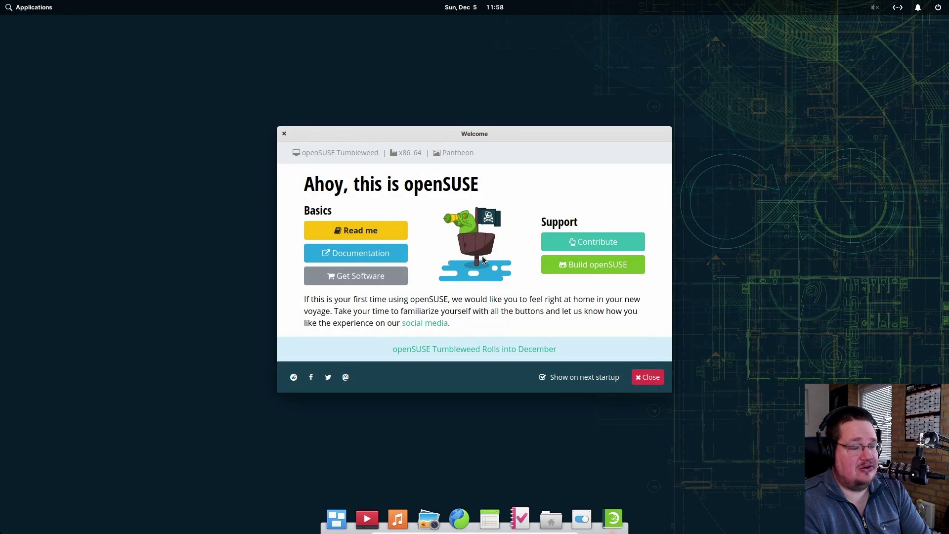
- Close the Welcome window, toggle the screen reader in Sound settings, and check the panel indicators
click(647, 376)
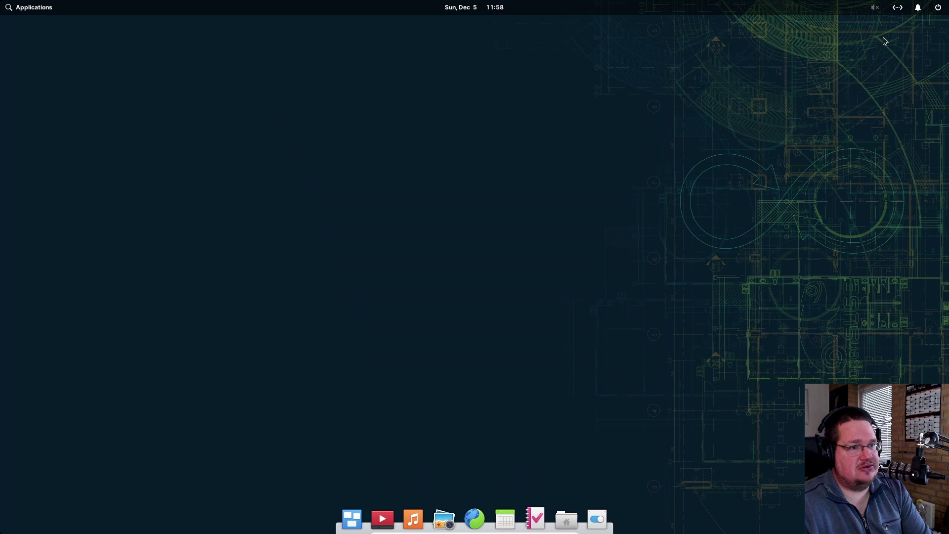
click(875, 7)
click(822, 79)
drag(417, 133, 529, 110)
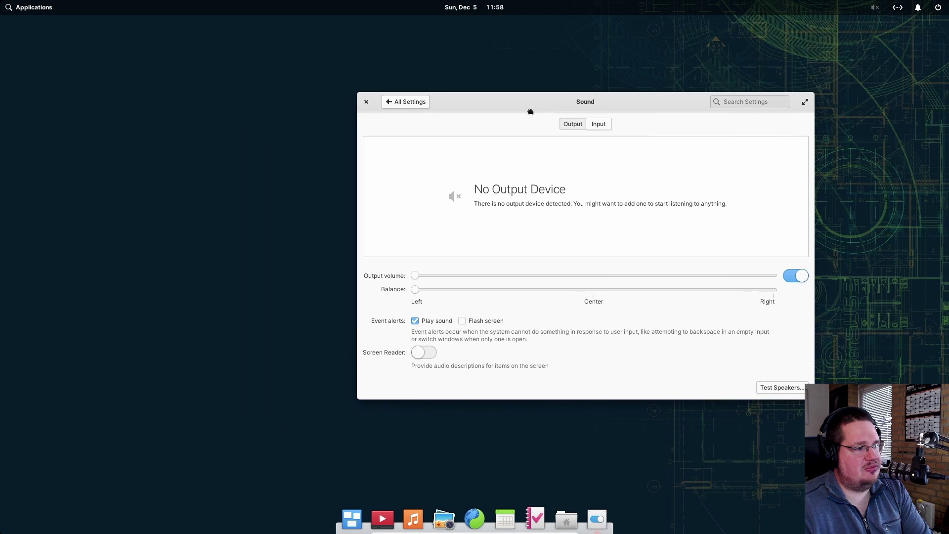
click(425, 352)
click(366, 102)
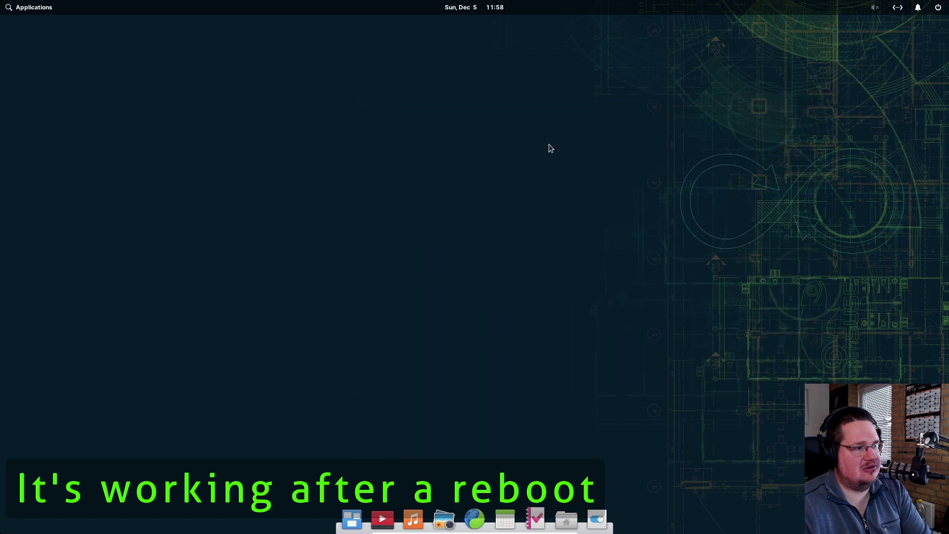
click(875, 8)
click(919, 8)
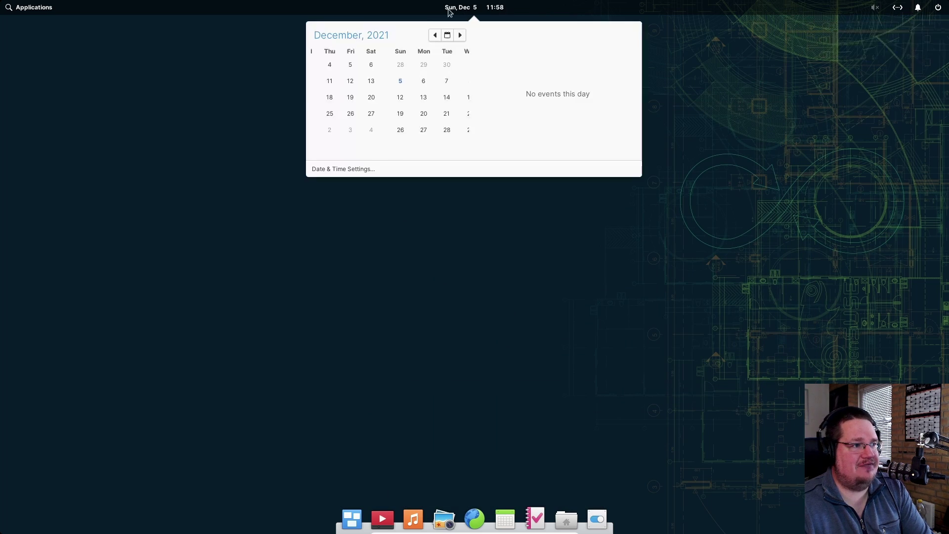
- Set the canyon photo as wallpaper from System Settings > Desktop
mouse_move(8, 11)
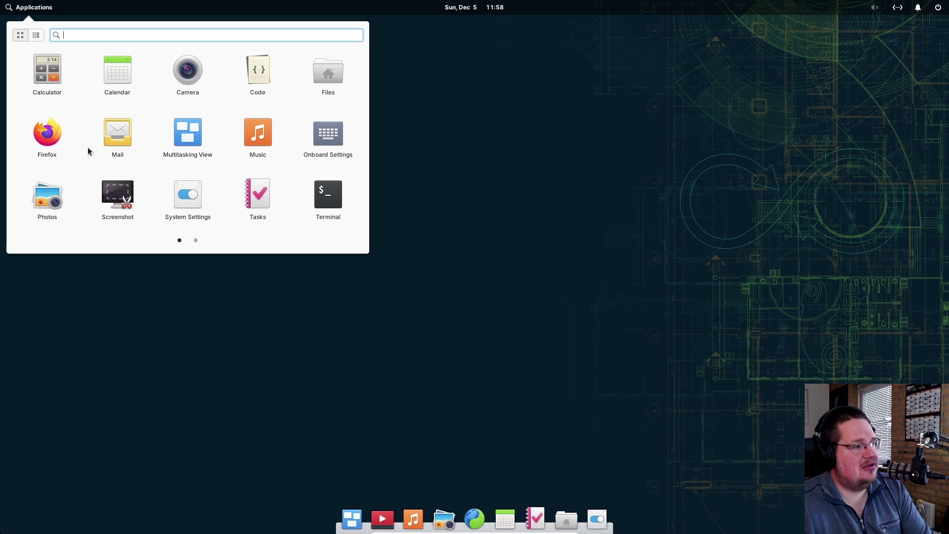
scroll(89, 151, down, 1)
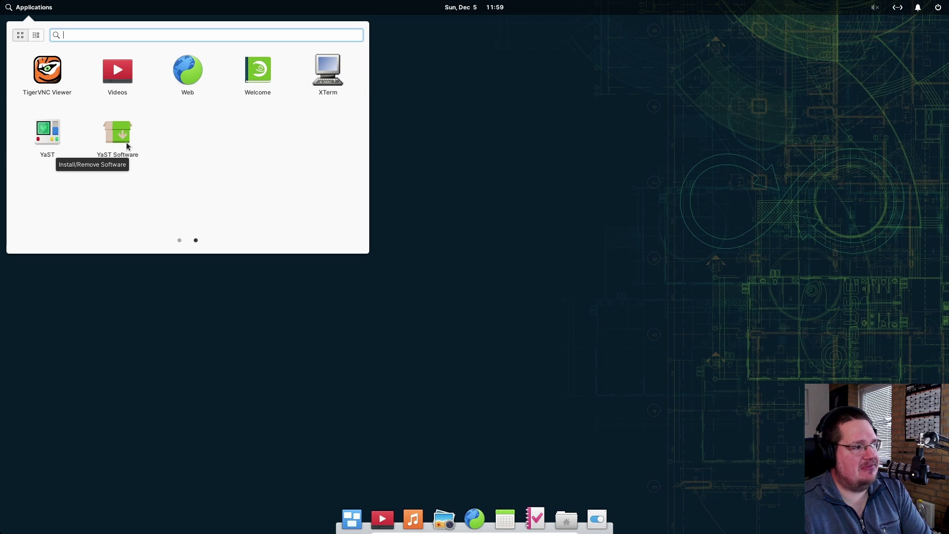
scroll(85, 139, up, 1)
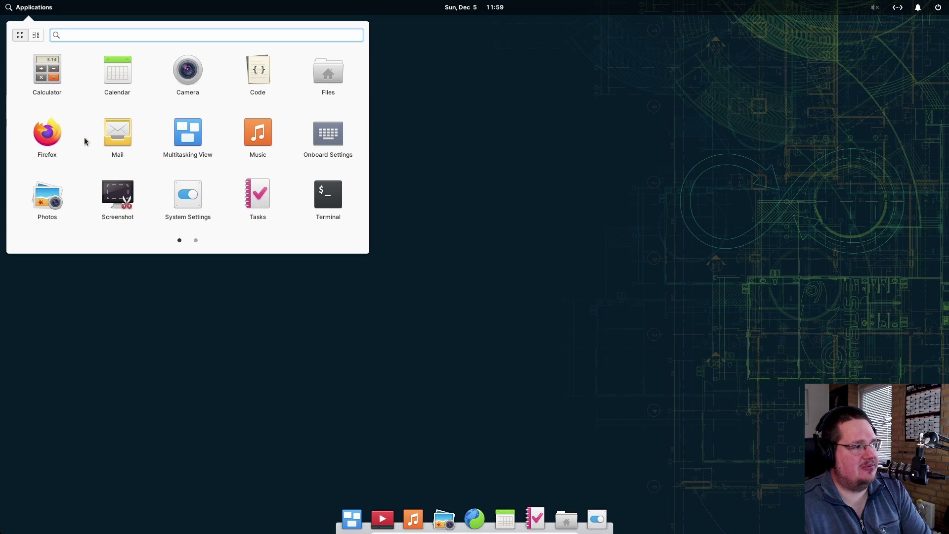
click(197, 193)
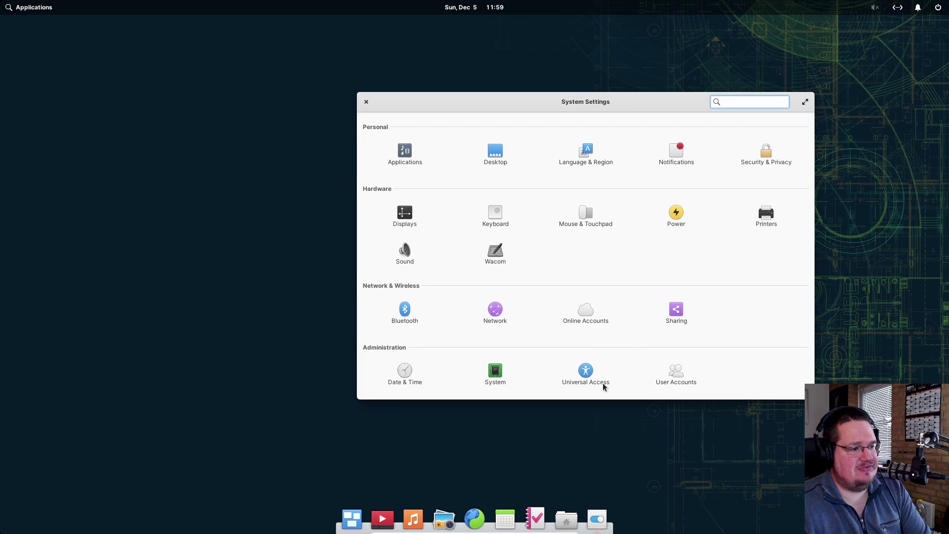
click(507, 159)
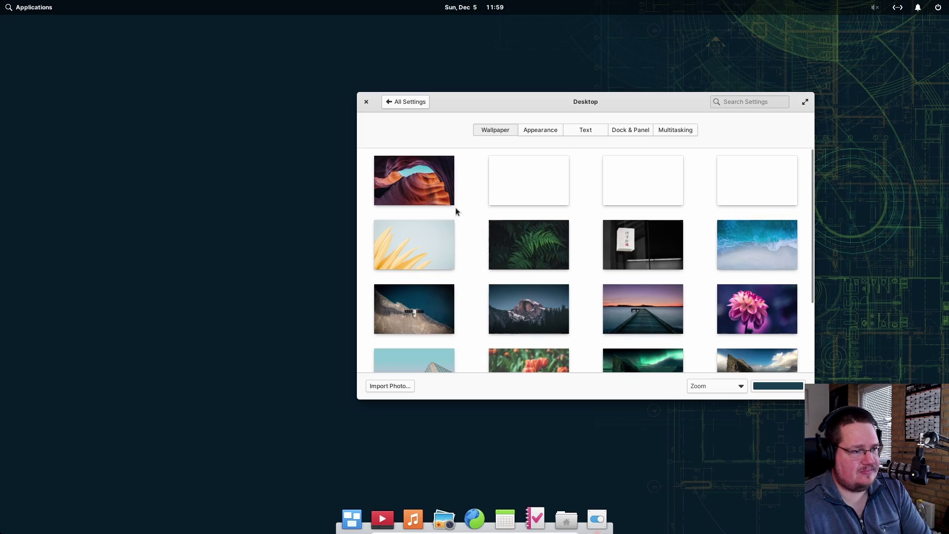
click(437, 190)
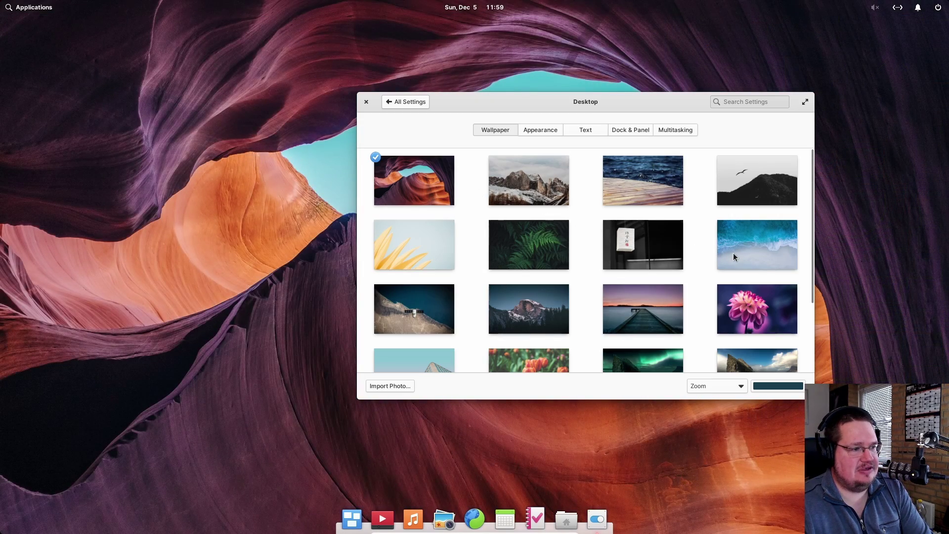
- Switch the wallpaper to the sunset pier photo and set the dock icons to small
click(639, 310)
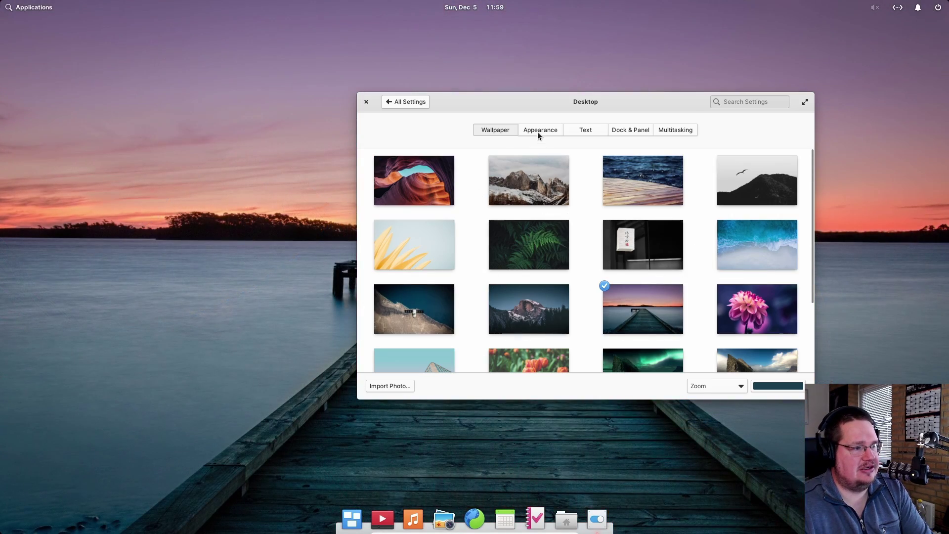
click(538, 131)
click(606, 134)
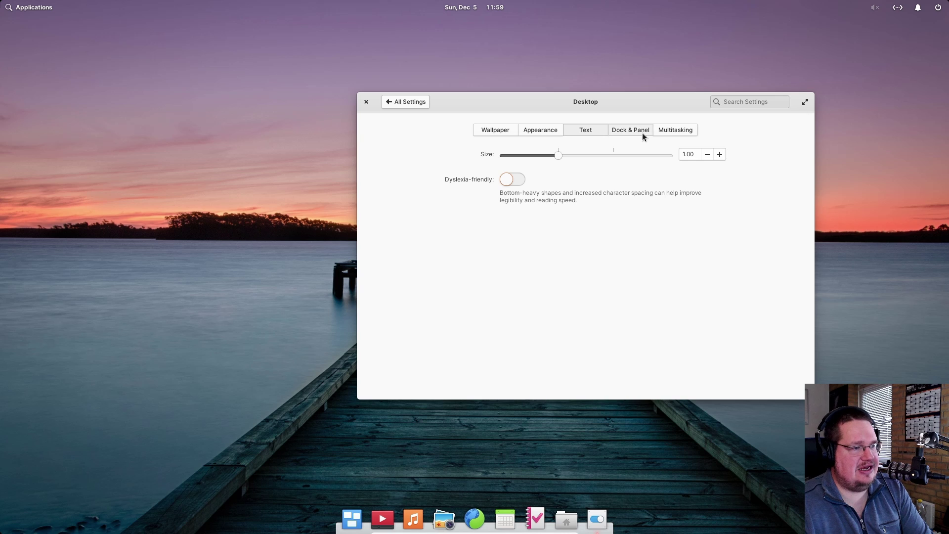
click(642, 132)
click(559, 184)
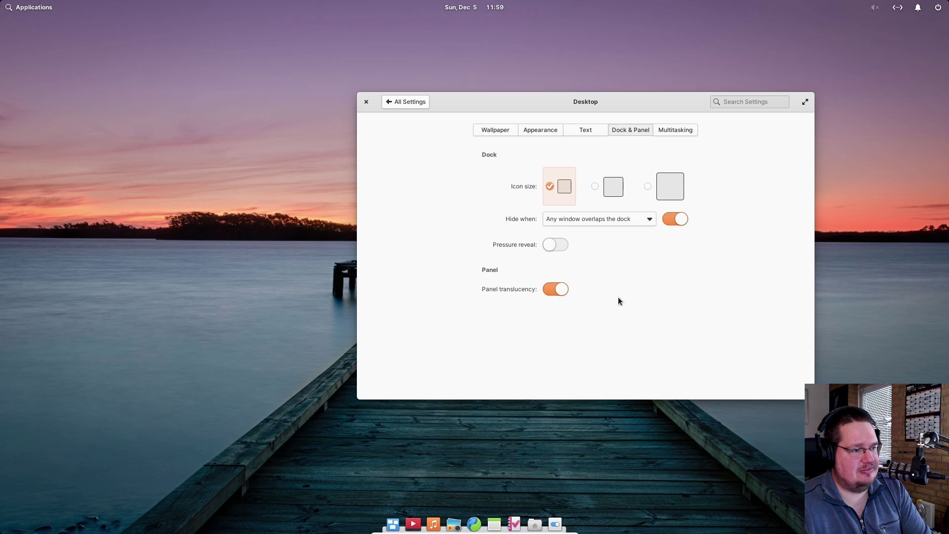
click(667, 132)
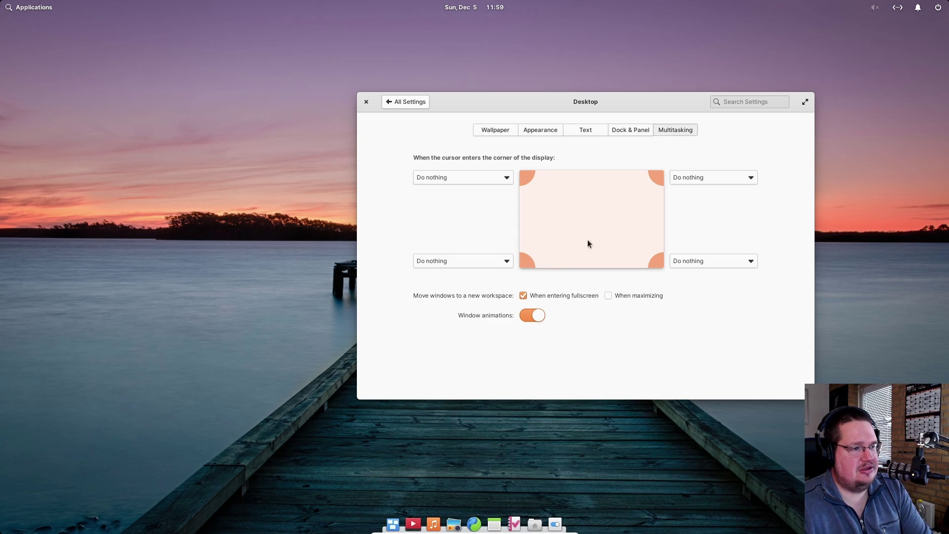
click(388, 105)
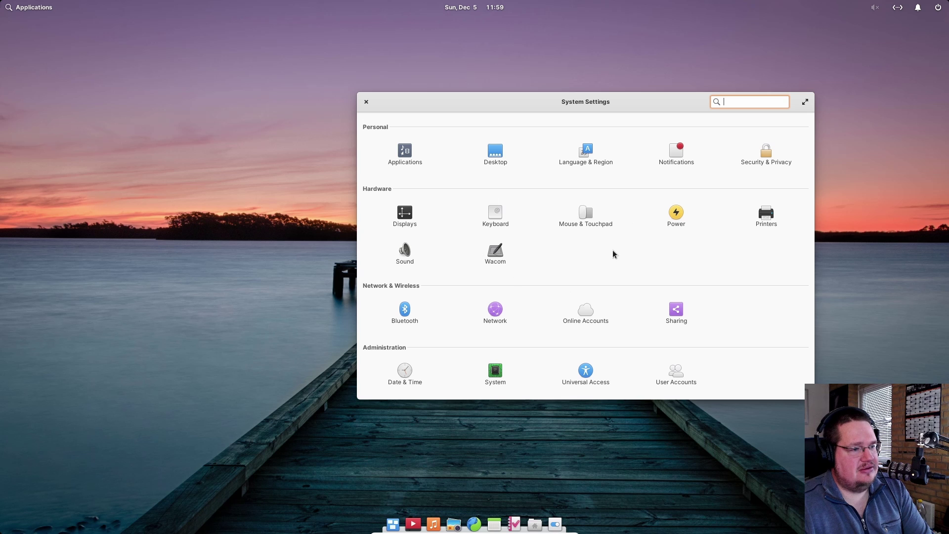
- Open the home folder in Files and close it again
click(535, 523)
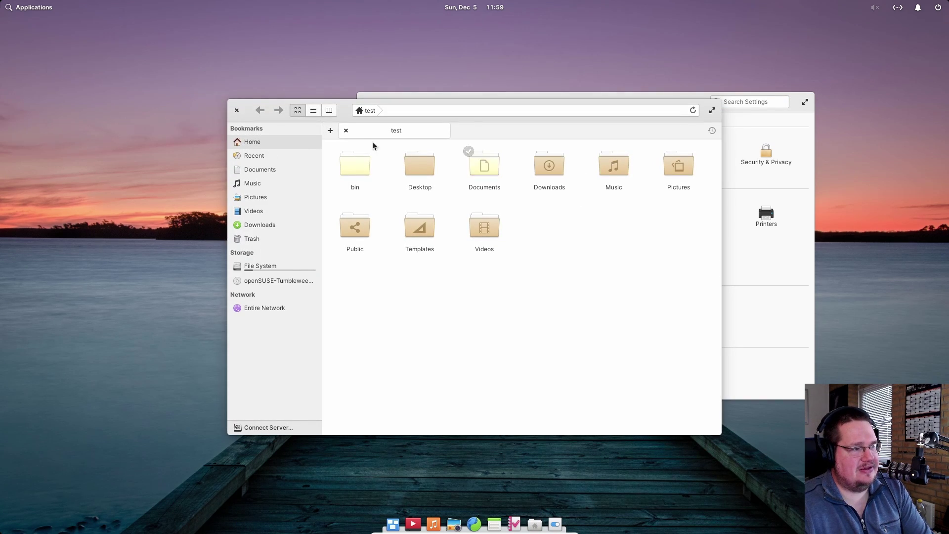
drag(347, 119, 330, 110)
click(220, 102)
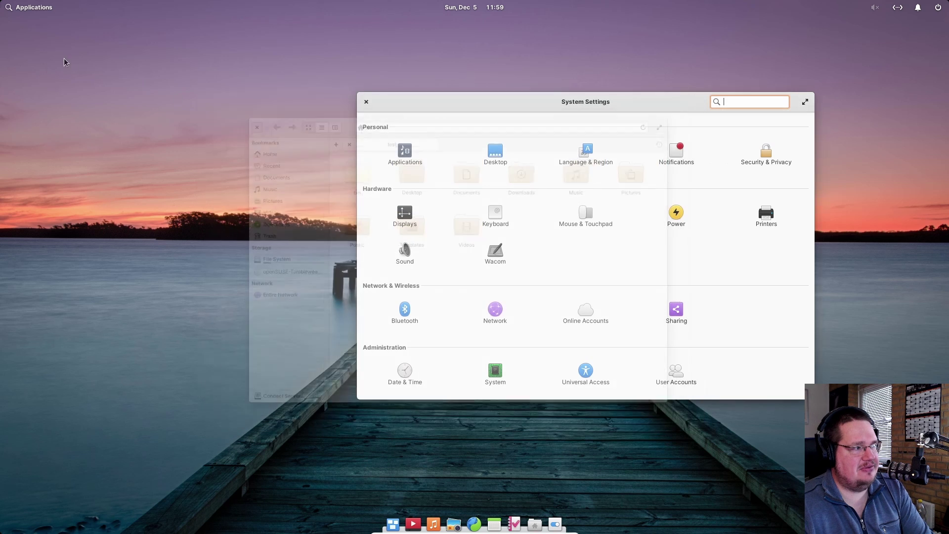
click(30, 7)
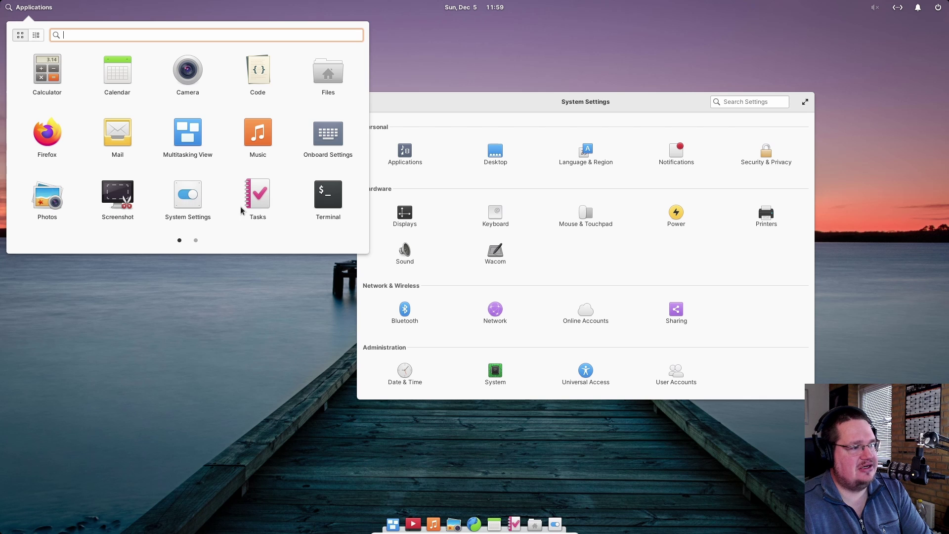
- Launch Terminal, then Videos from the second Applications page, closing each again
click(328, 193)
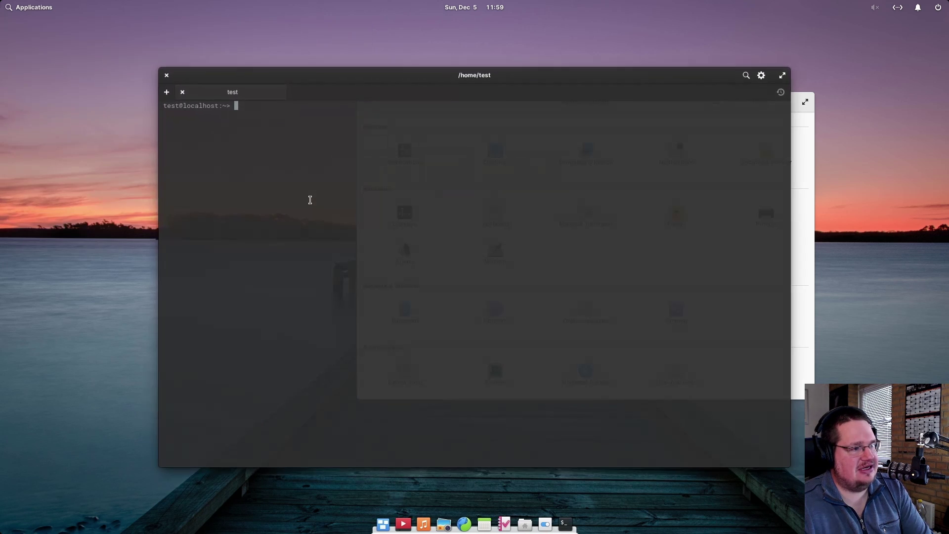
click(166, 74)
click(34, 6)
scroll(207, 170, down, 1)
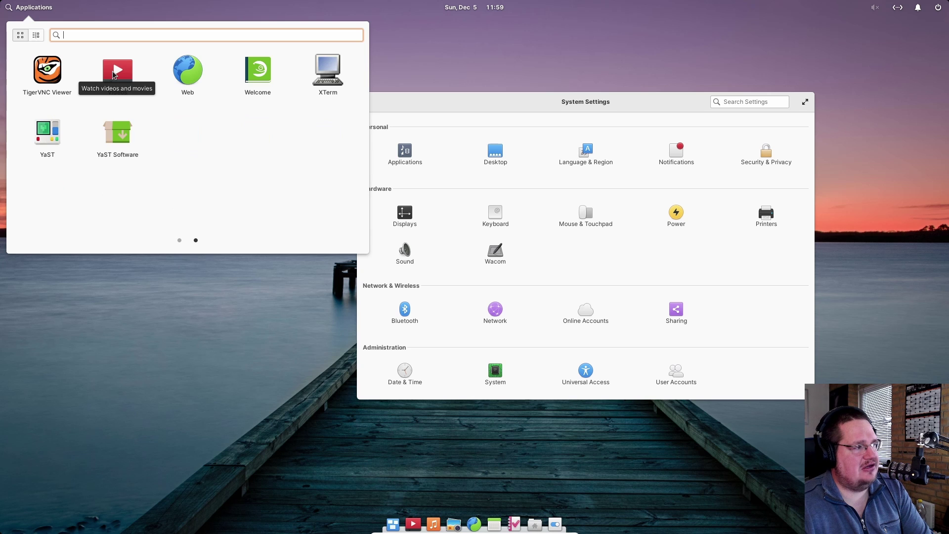
click(112, 70)
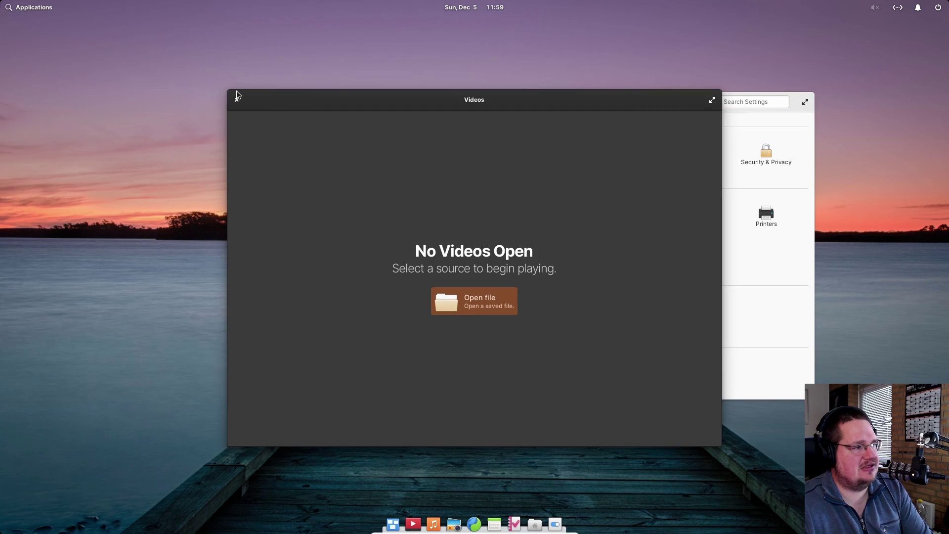
click(237, 101)
key(super)
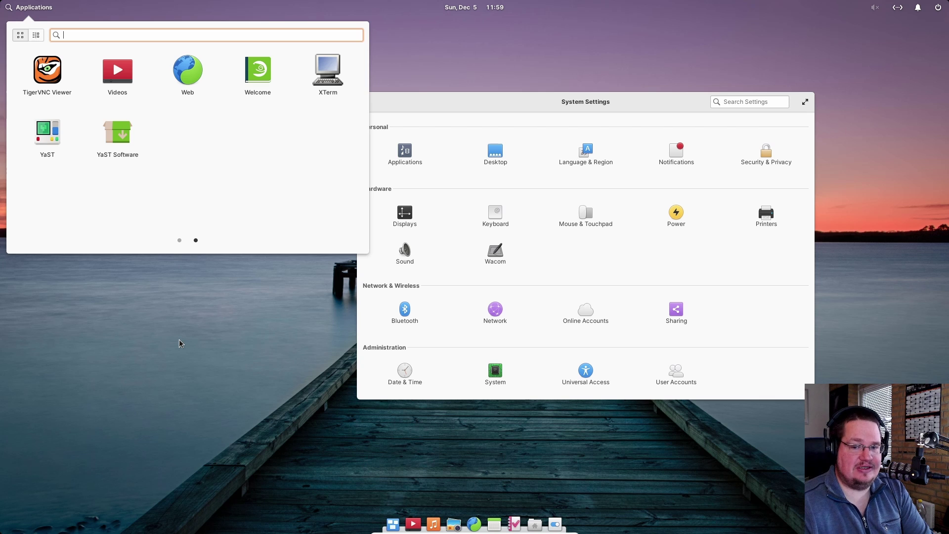
- Launch YaST Software with the root password and search for 'pantheon'
click(116, 135)
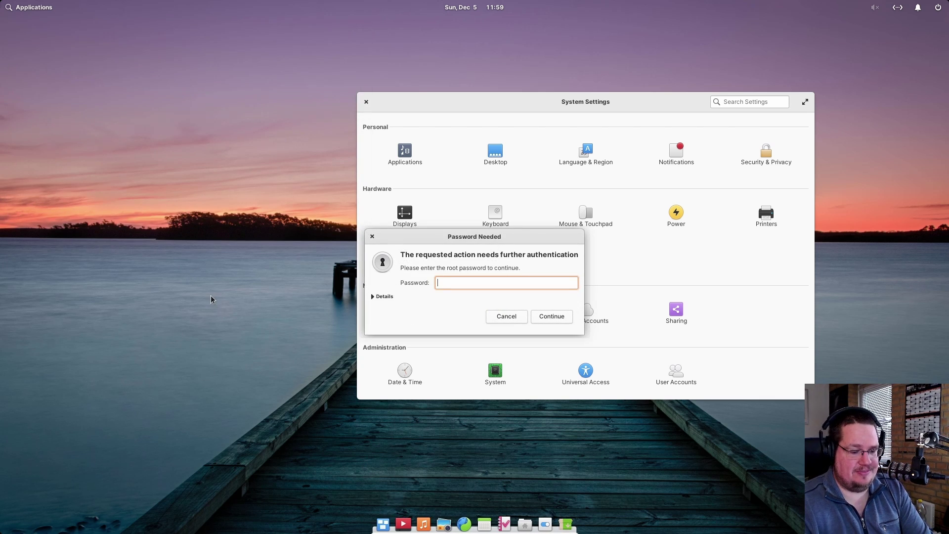
text(••••••)
key(Return)
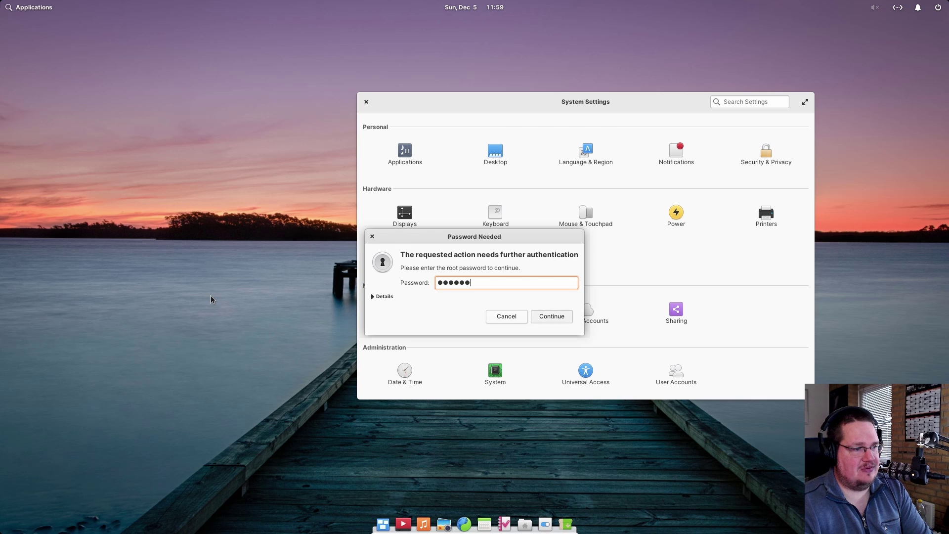
drag(354, 26, 331, 26)
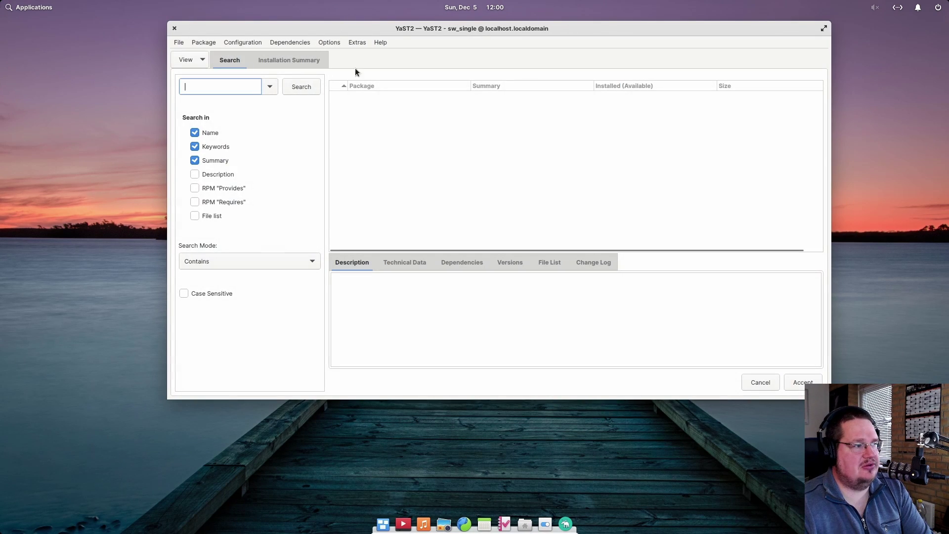
drag(462, 28, 422, 22)
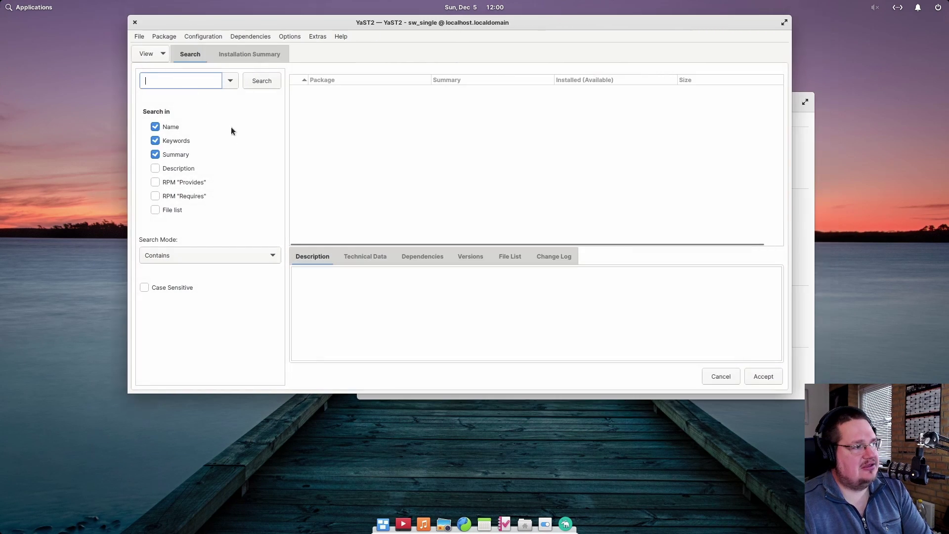
text(pan)
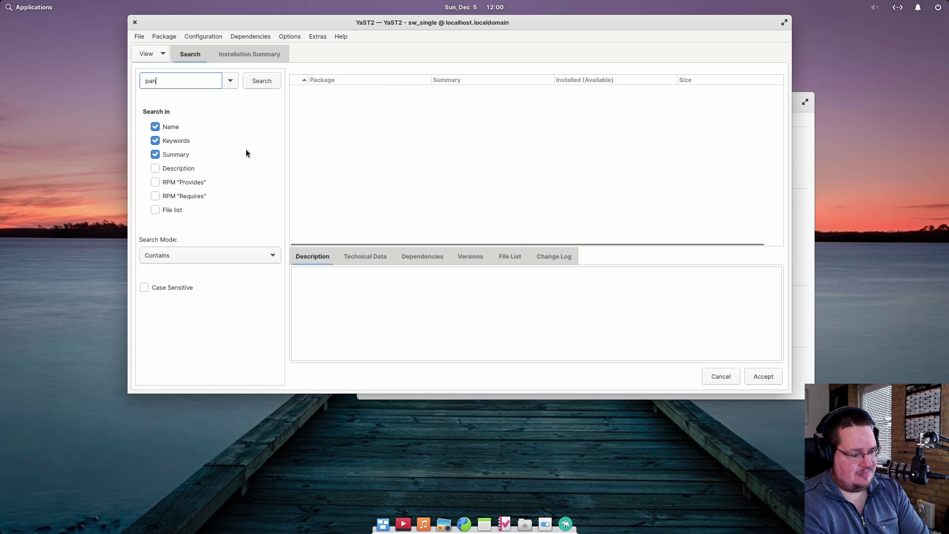
text(the)
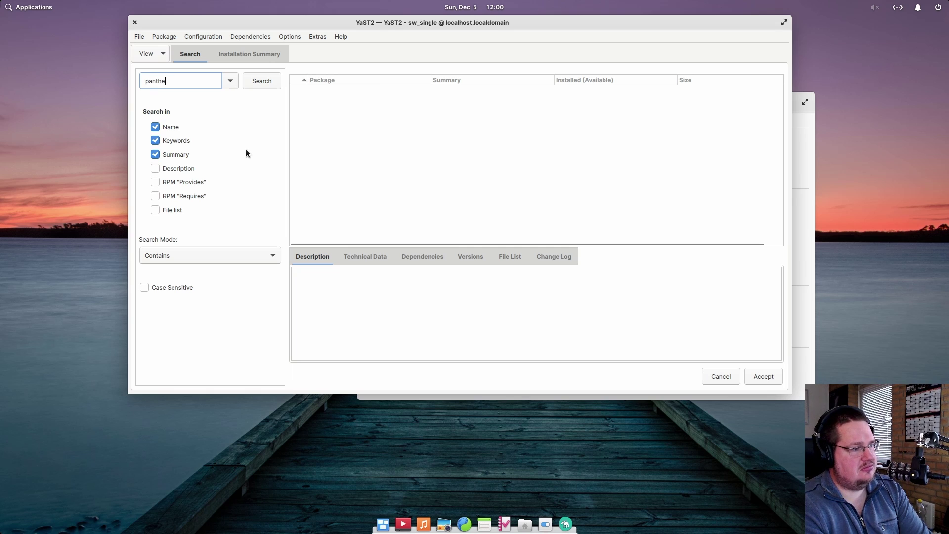
text(on)
key(Return)
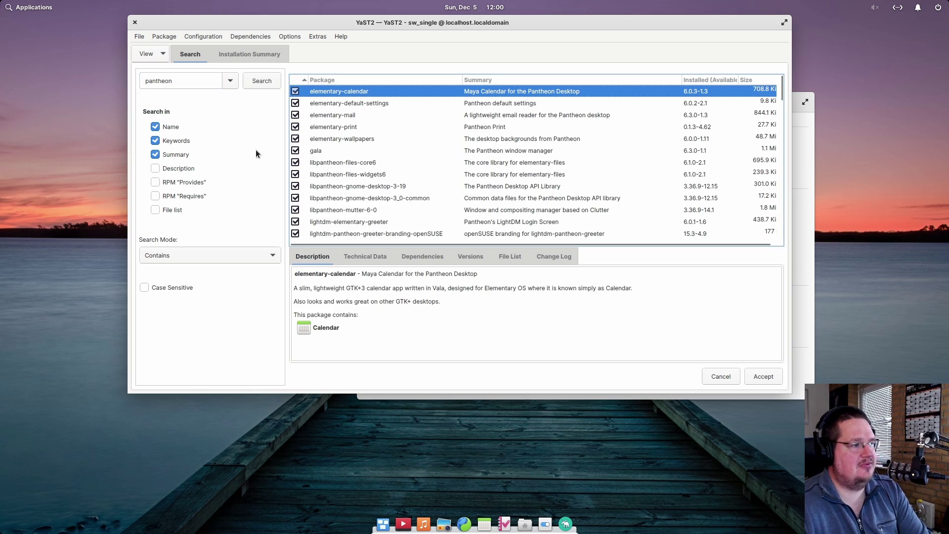
- Mark pantheon-mutter and pantheon-mutter-branding-upstream for installation from the results
scroll(360, 156, down, 12)
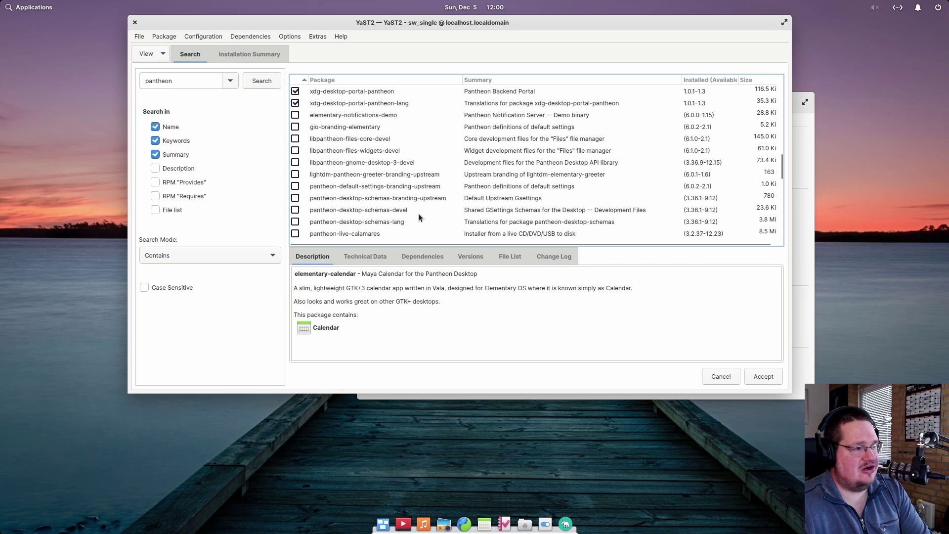
scroll(419, 212, down, 4)
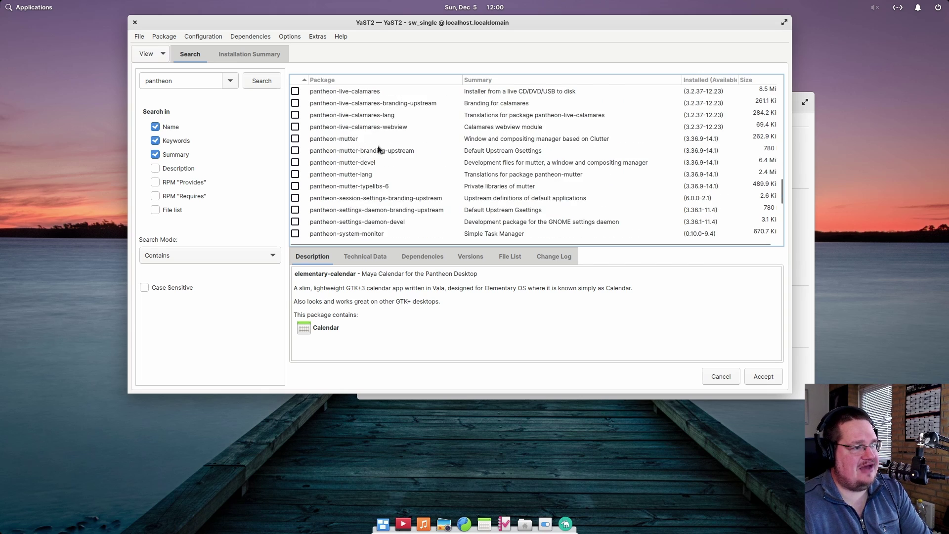
click(348, 138)
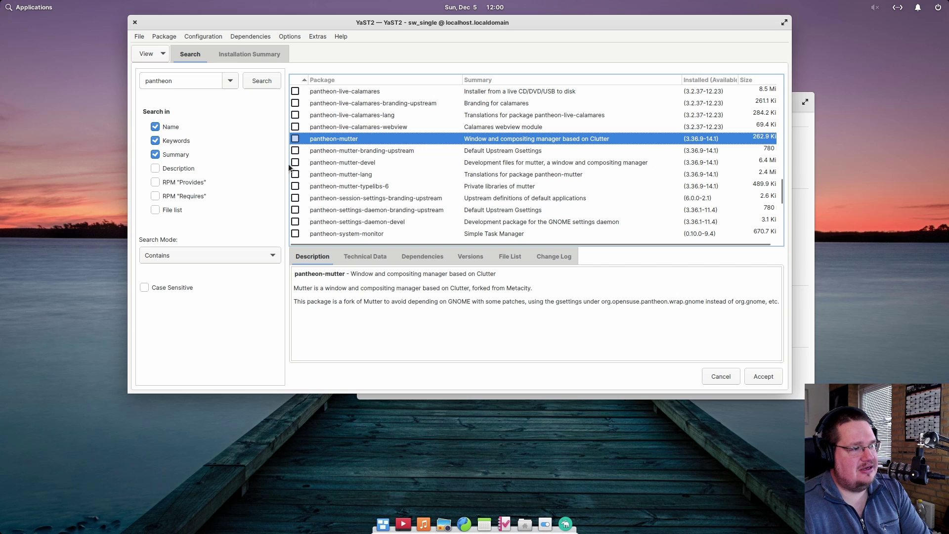
click(295, 139)
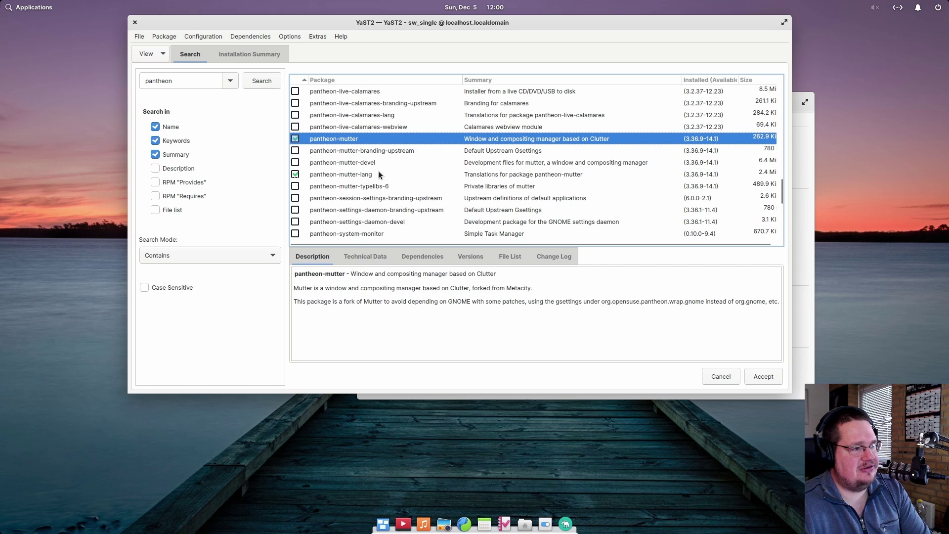
click(321, 151)
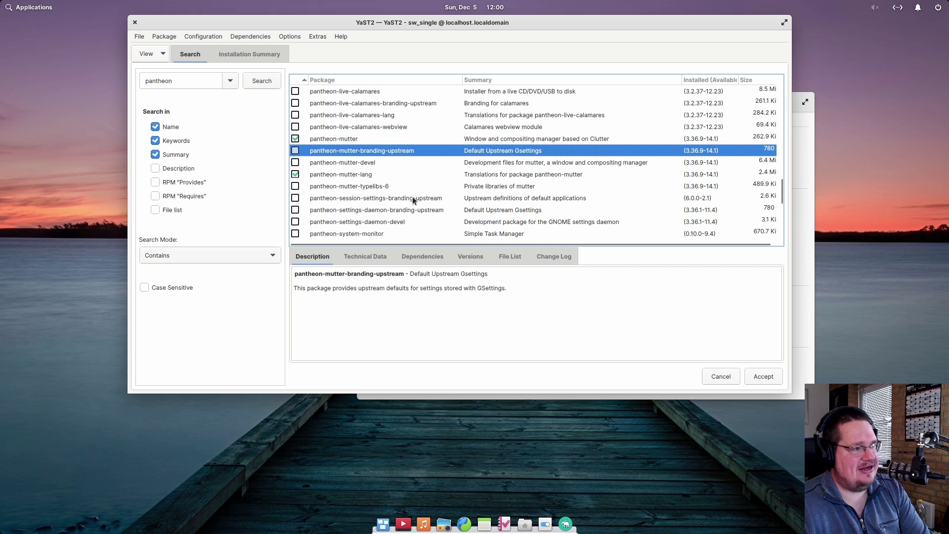
key(plus)
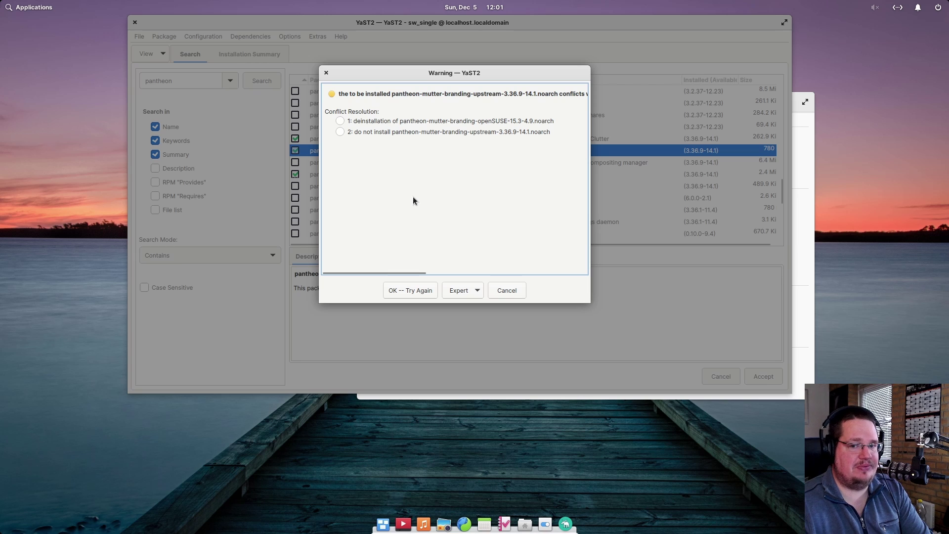
- Choose deinstalling pantheon-mutter-branding-openSUSE as the conflict resolution
click(364, 121)
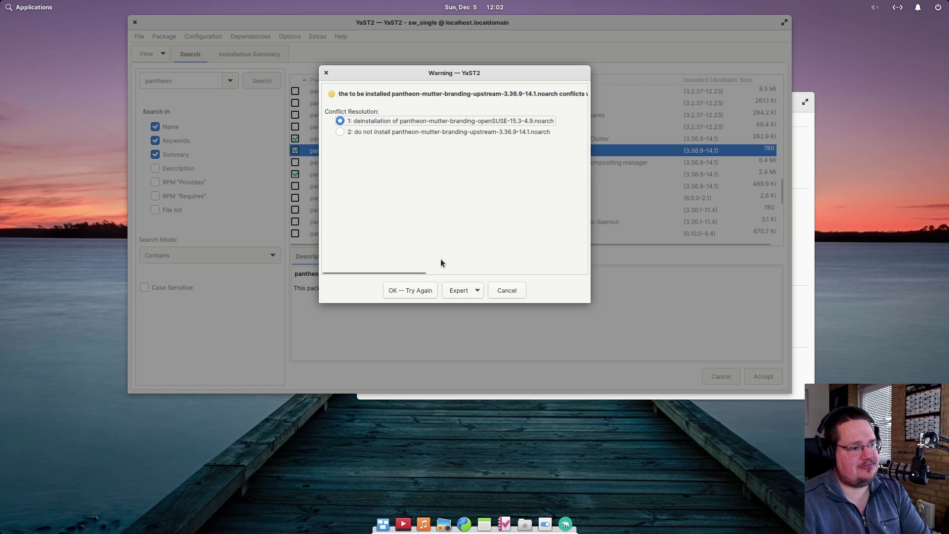
- Apply the conflict resolution, then mark pantheon-system-monitor and pantheon-tweaks for installation
click(411, 290)
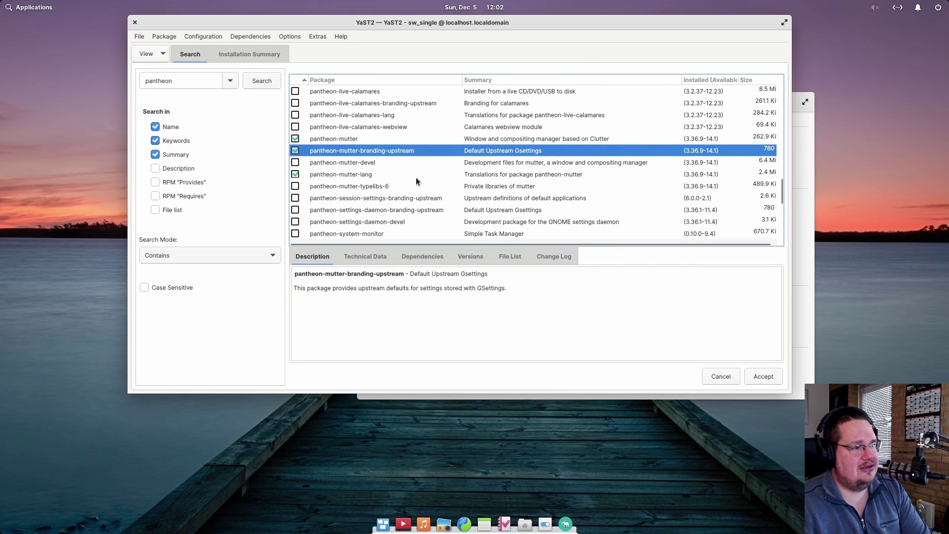
scroll(417, 178, down, 1)
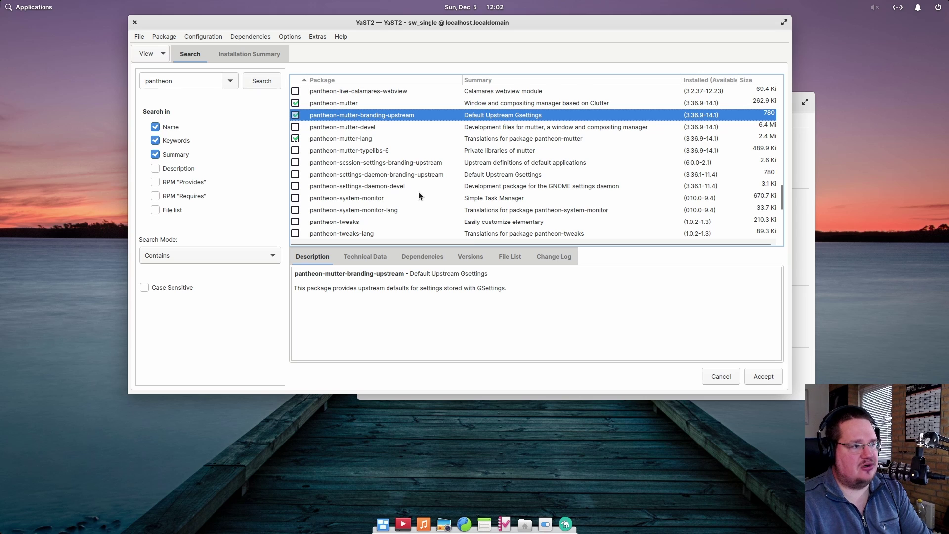
click(297, 198)
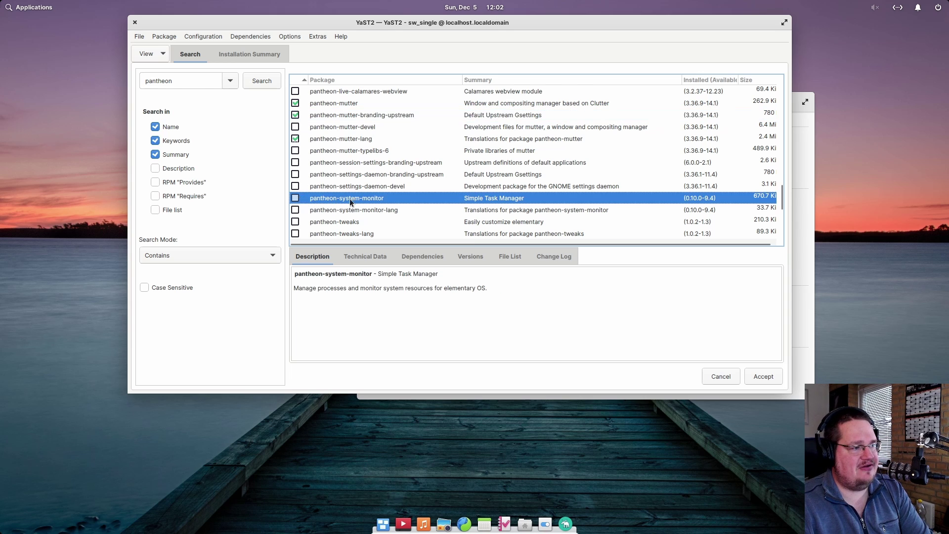
scroll(396, 198, down, 1)
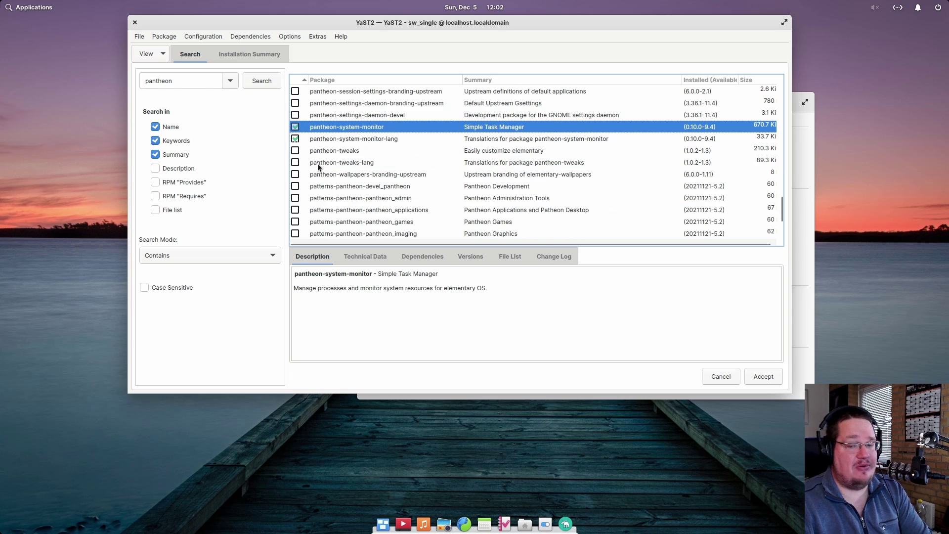
click(295, 151)
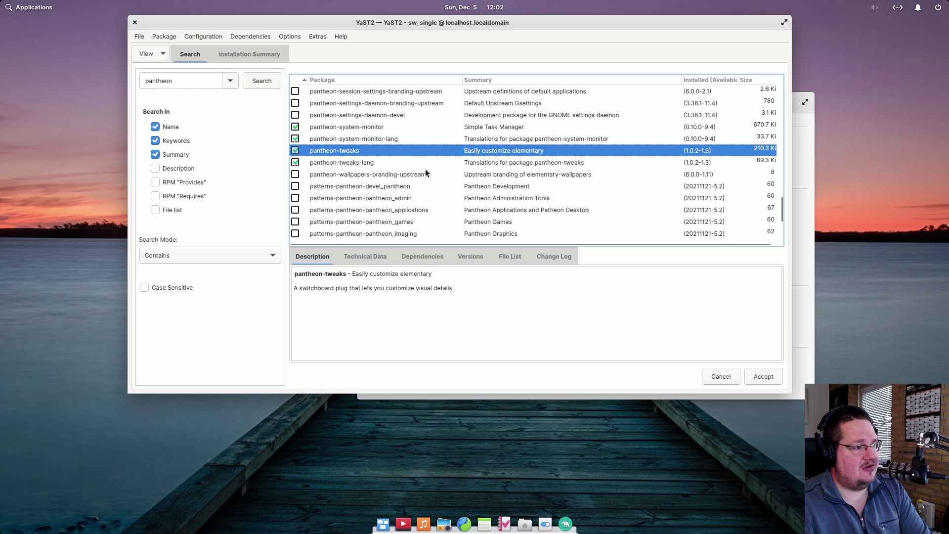
scroll(366, 197, down, 1)
scroll(373, 201, down, 1)
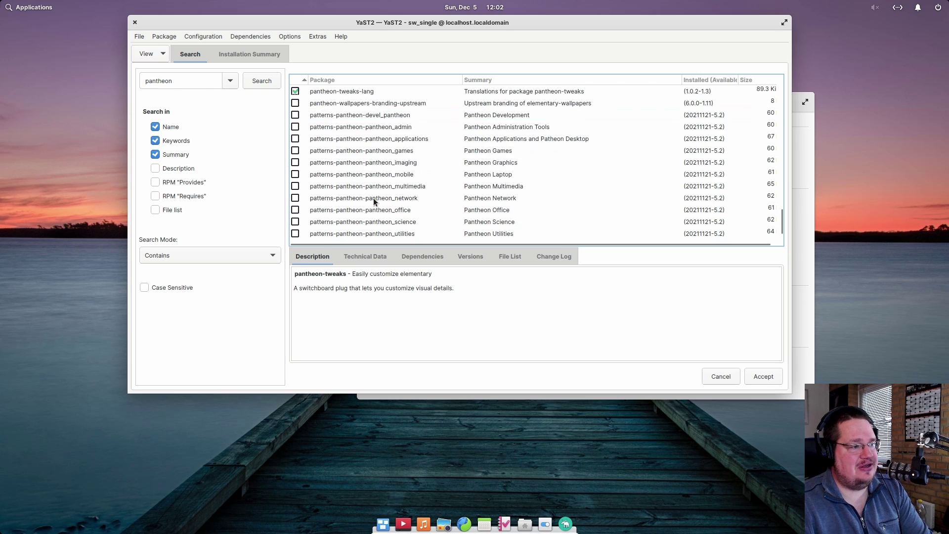
scroll(372, 200, down, 1)
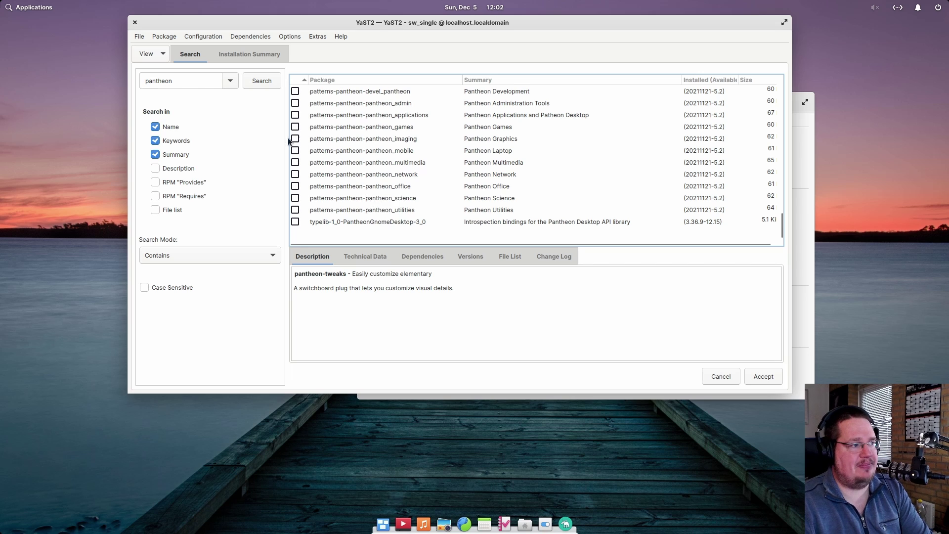
- Search for 'elementary' and mark elementary-appcenter and agenda for installation
double_click(200, 83)
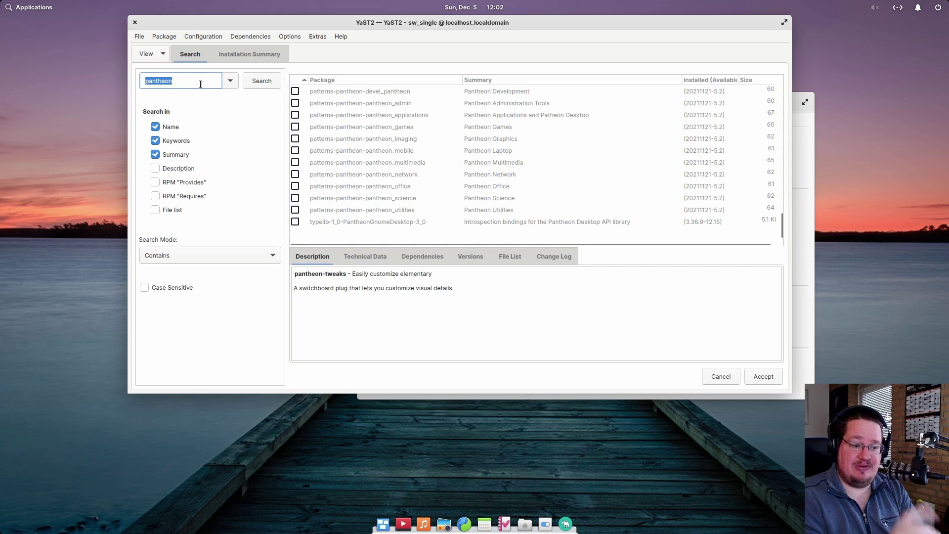
text(elementary)
key(Return)
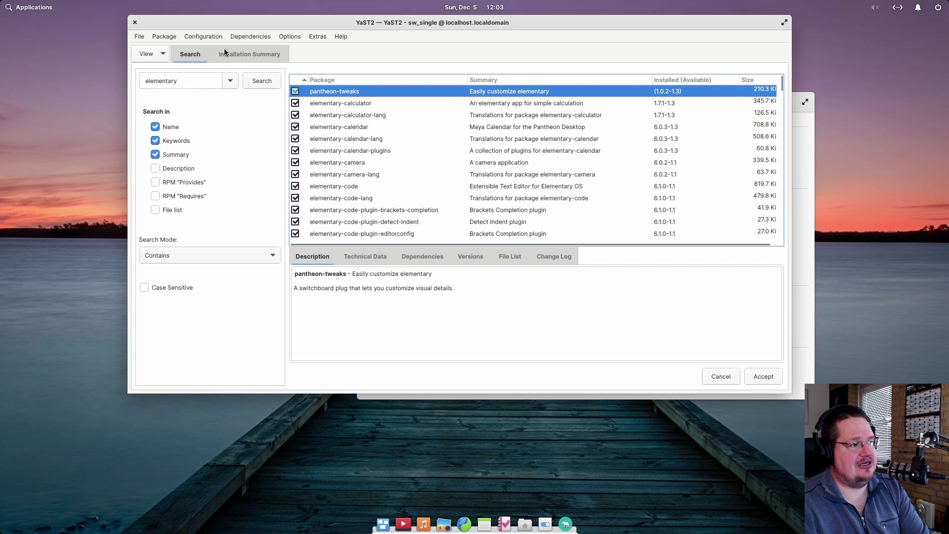
scroll(334, 154, down, 10)
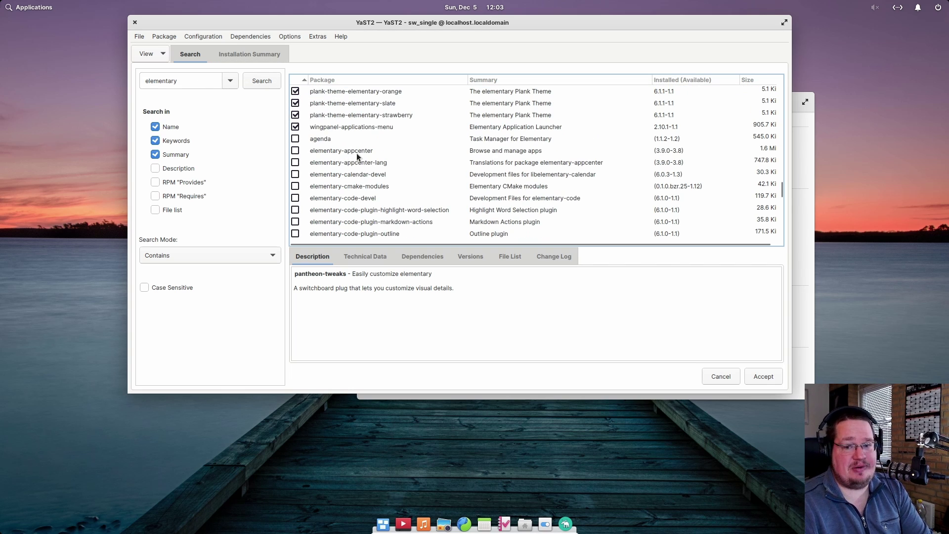
double_click(357, 153)
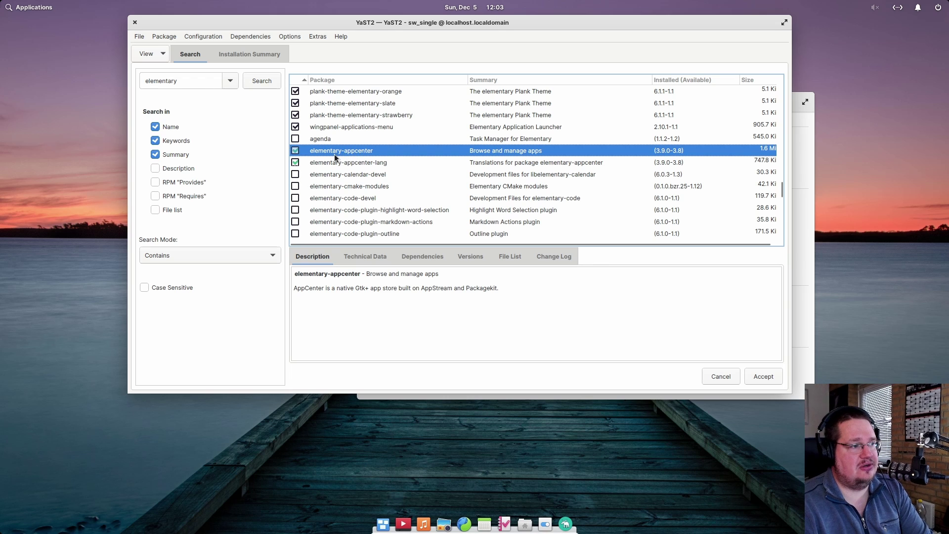
click(297, 139)
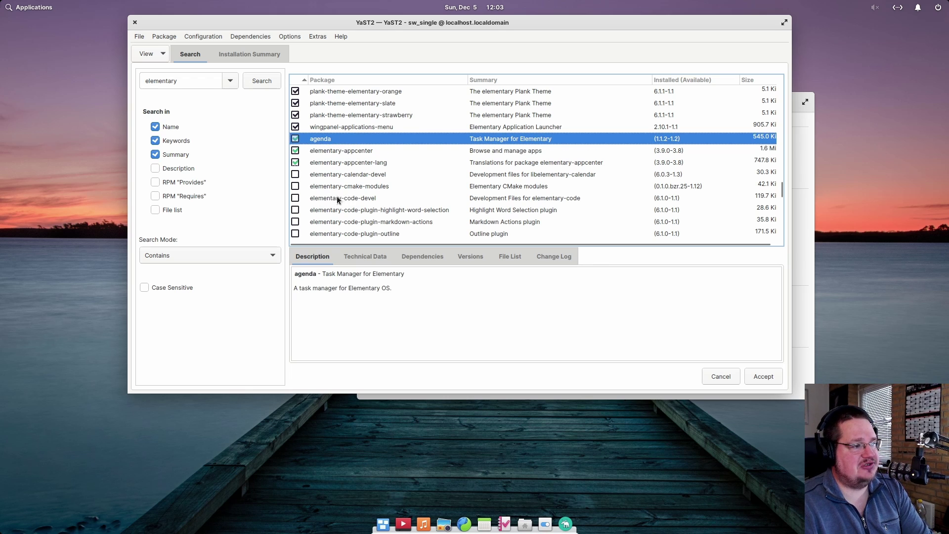
- Mark the highlight-word-selection and markdown-actions Code plugins and accept the selection
click(28, 8)
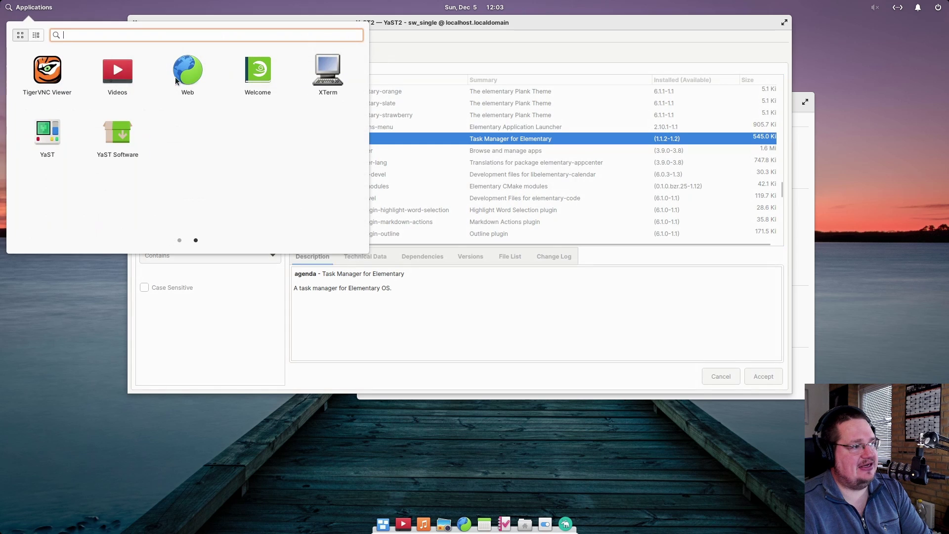
click(240, 80)
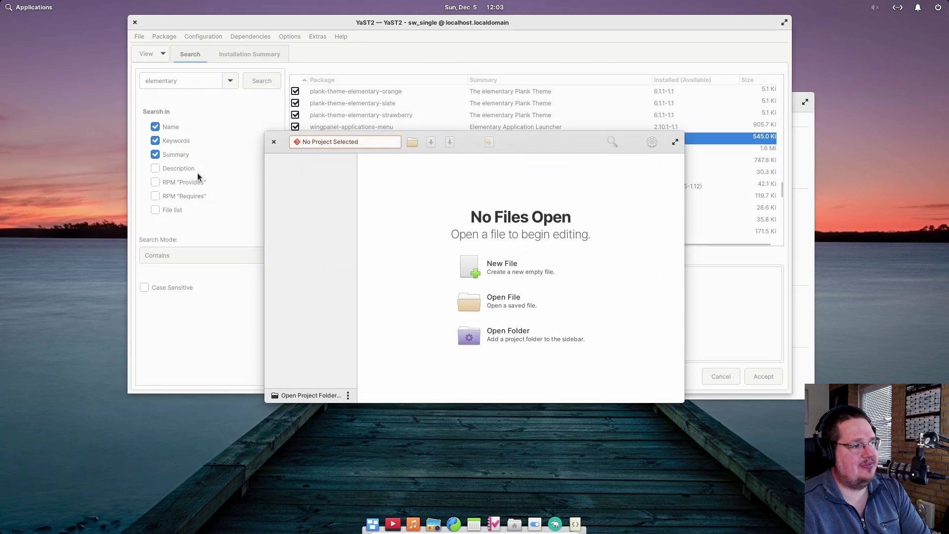
click(273, 142)
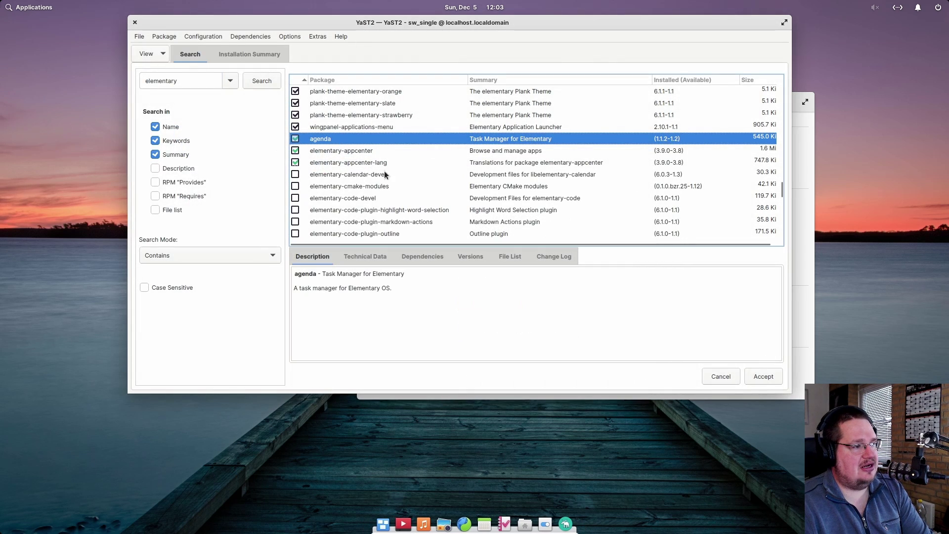
scroll(362, 223, down, 2)
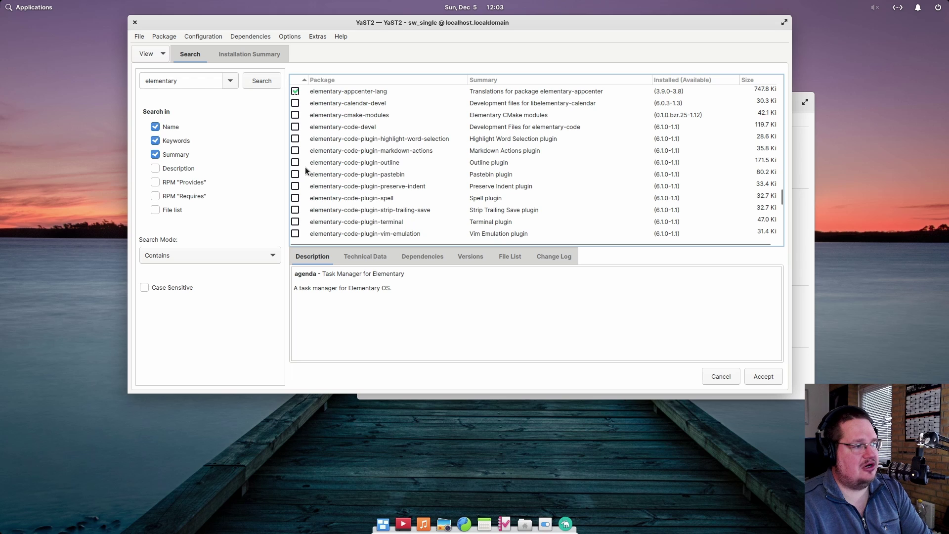
click(295, 139)
click(295, 150)
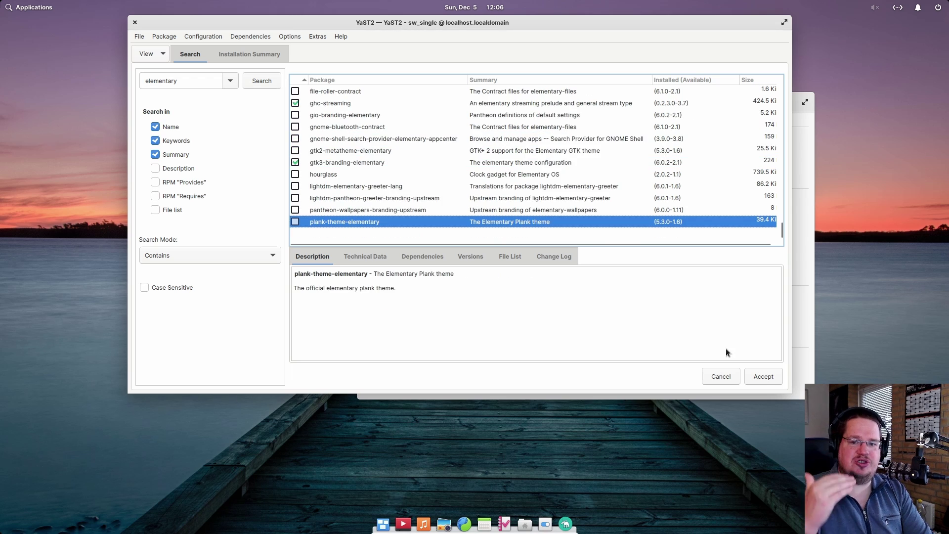
click(763, 376)
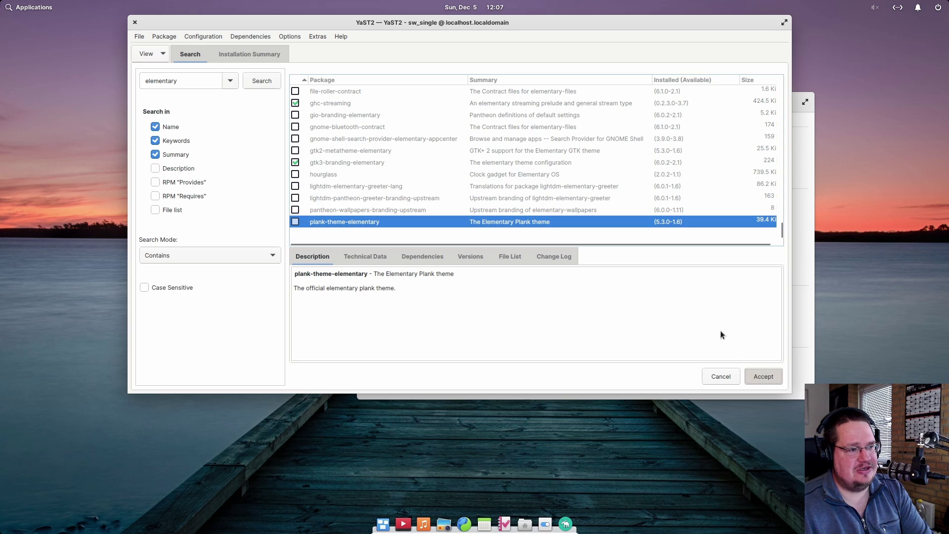
- Accept the extra dependency changes, install the 56 packages, and close the finished installation report
scroll(408, 168, down, 10)
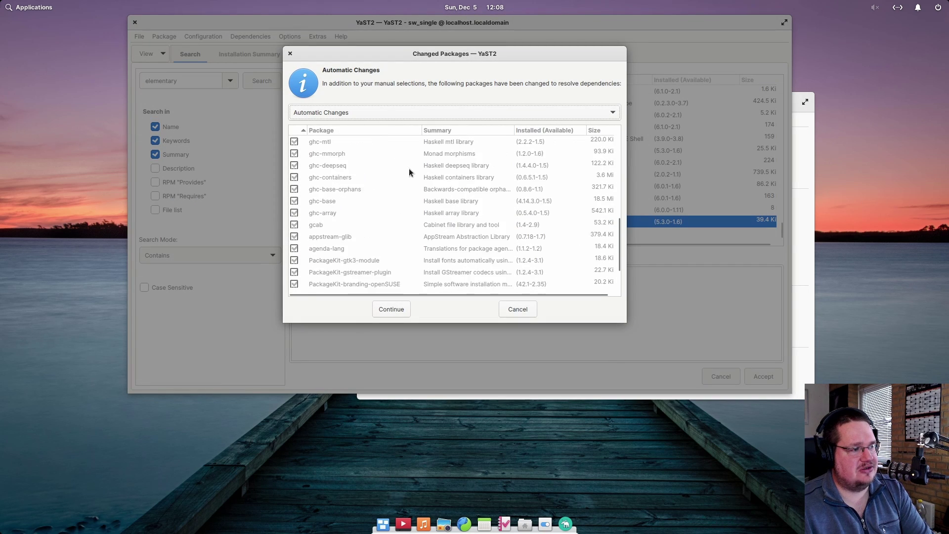
click(390, 309)
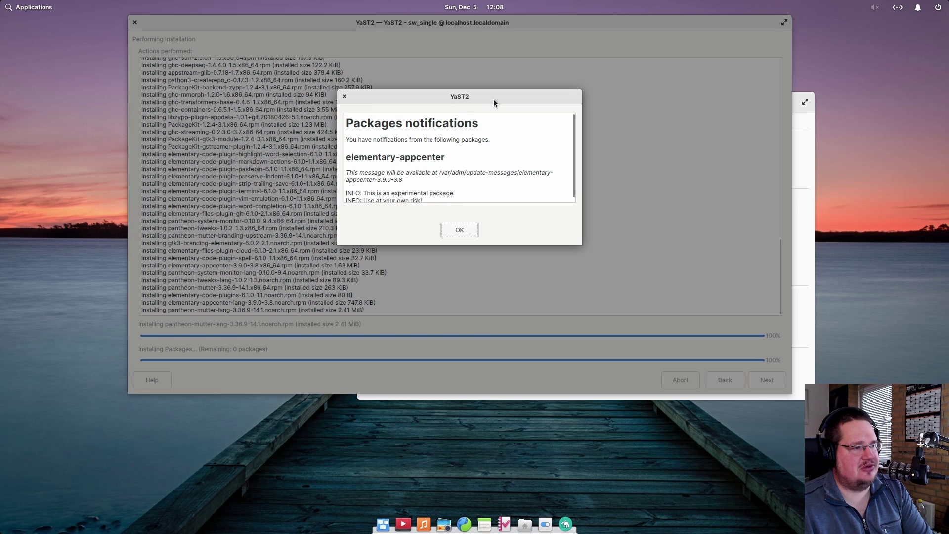
drag(494, 103, 518, 120)
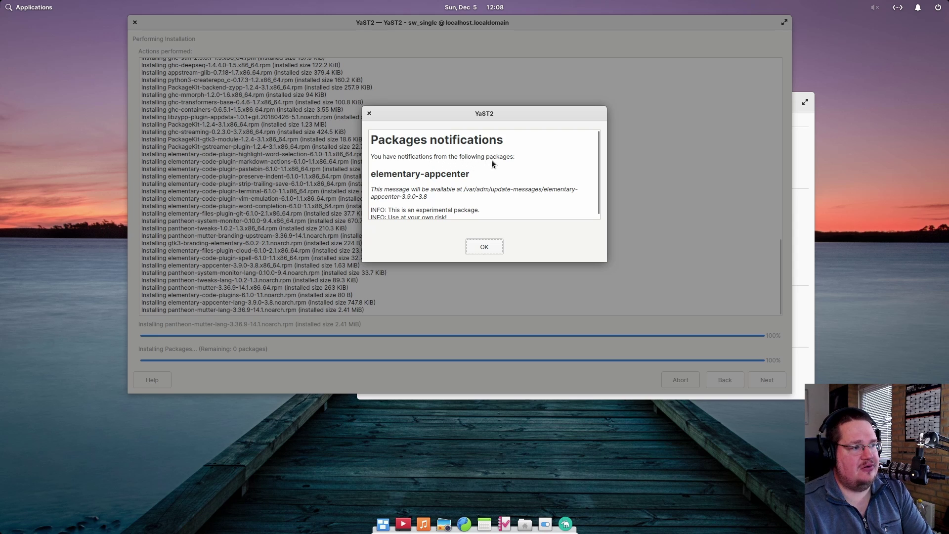
scroll(482, 175, down, 1)
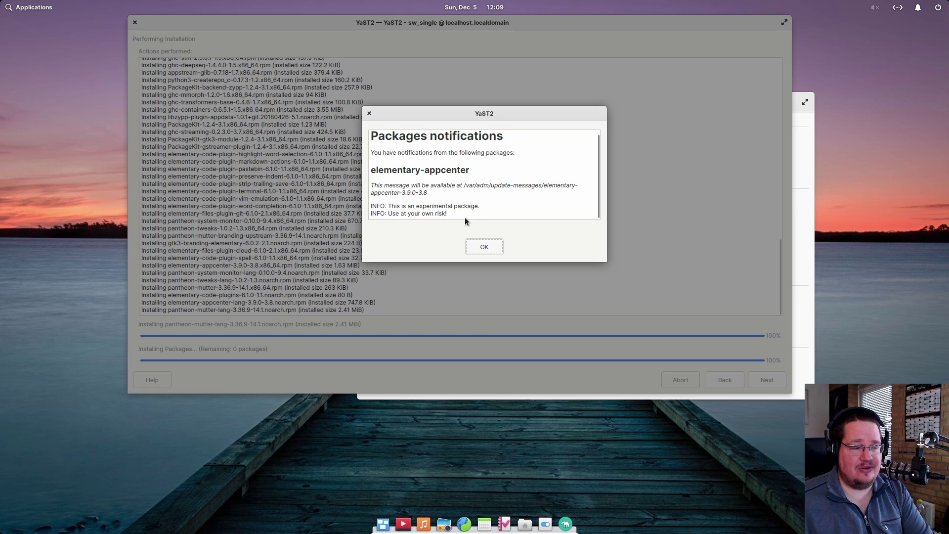
click(480, 246)
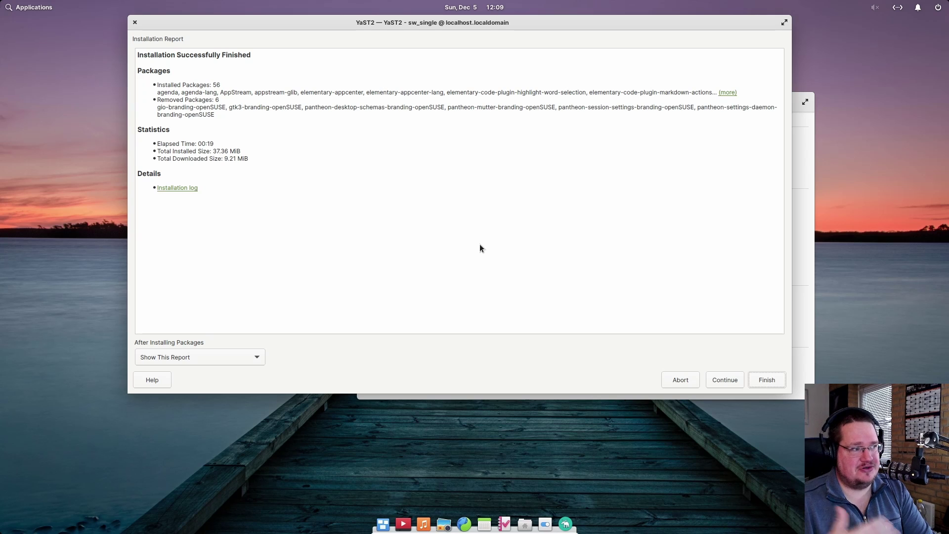
click(763, 378)
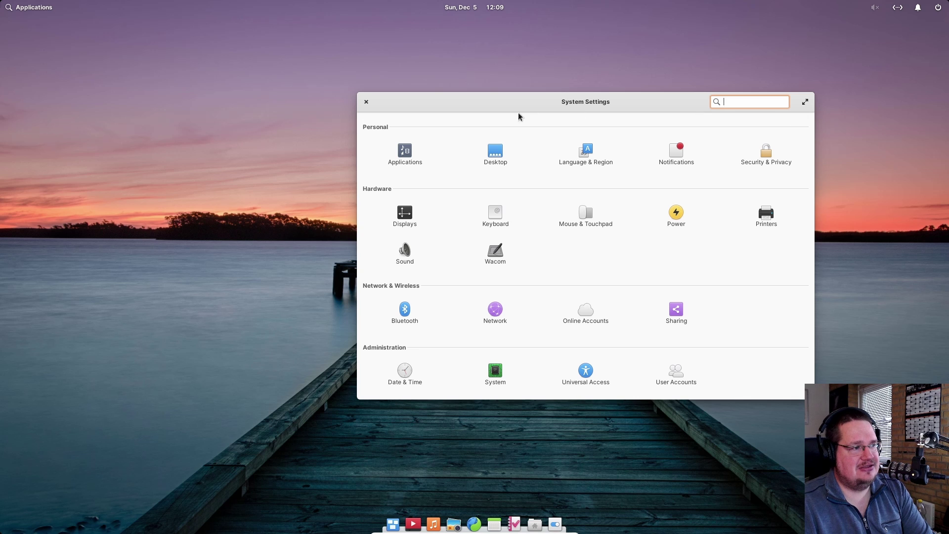
- Relaunch System Settings from the applications launcher, open the new Tweaks panel, and list the GTK themes
click(366, 102)
click(7, 9)
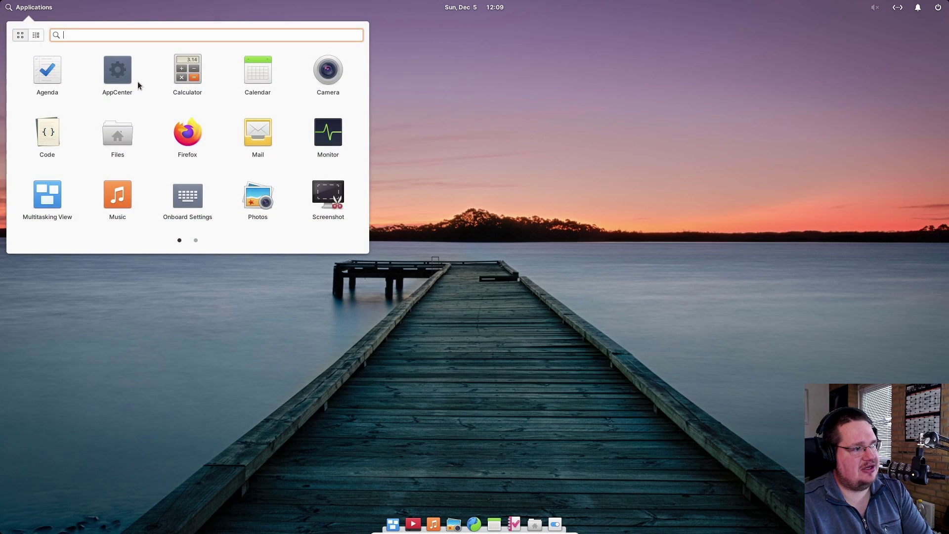
scroll(138, 86, down, 1)
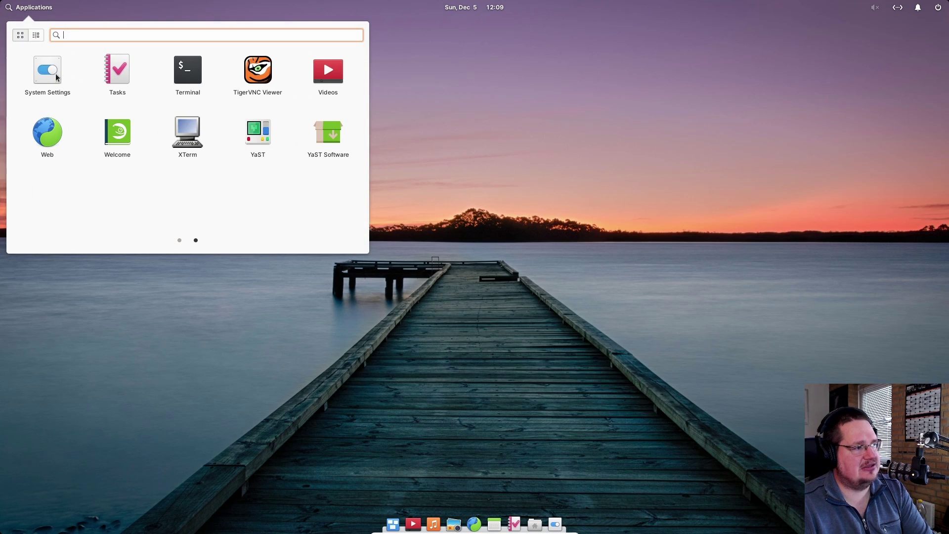
click(57, 78)
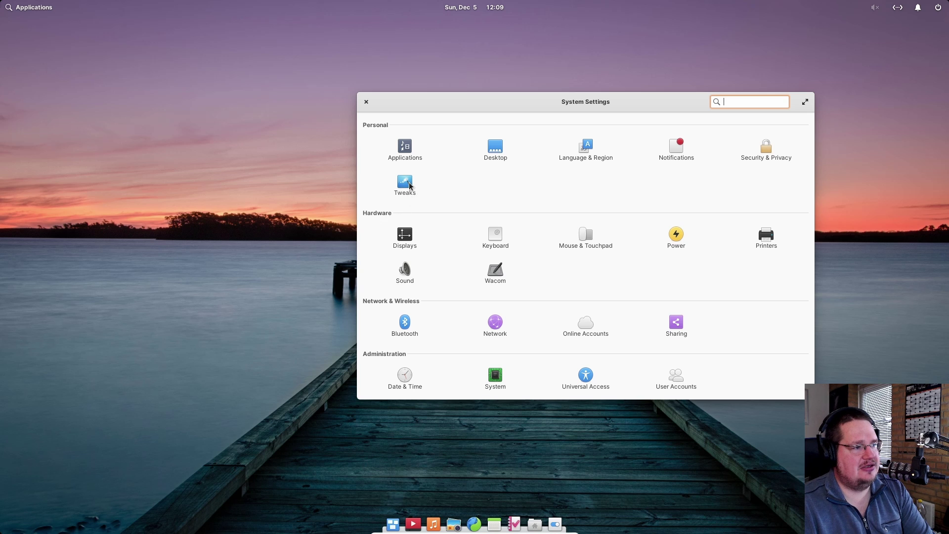
click(410, 185)
click(675, 181)
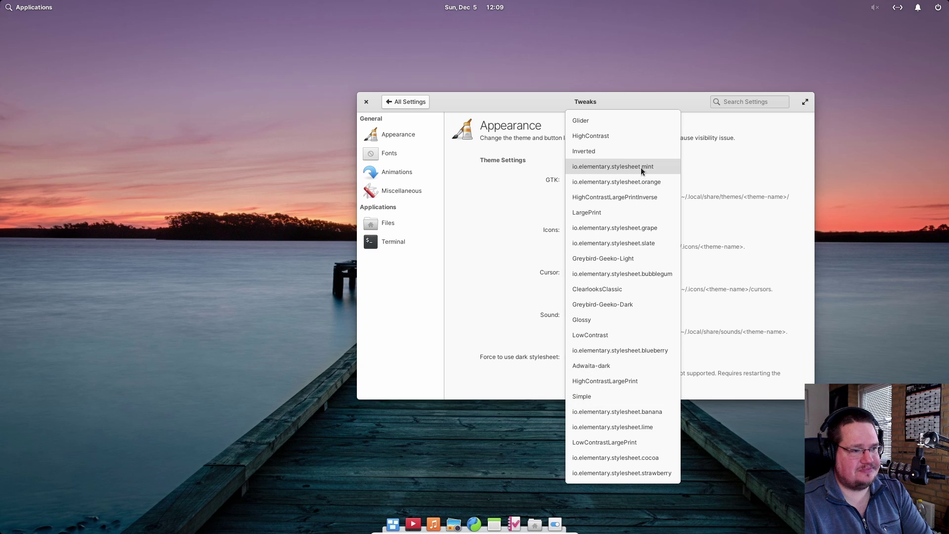
- Set the GTK theme to io.elementary.stylesheet.orange, keeping elementary icons and the forced dark stylesheet off
click(773, 172)
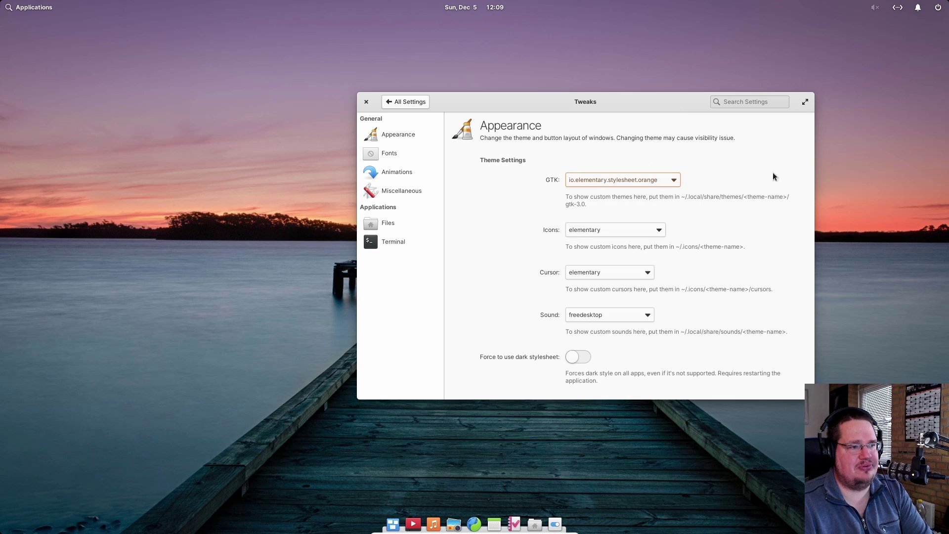
click(663, 230)
click(734, 224)
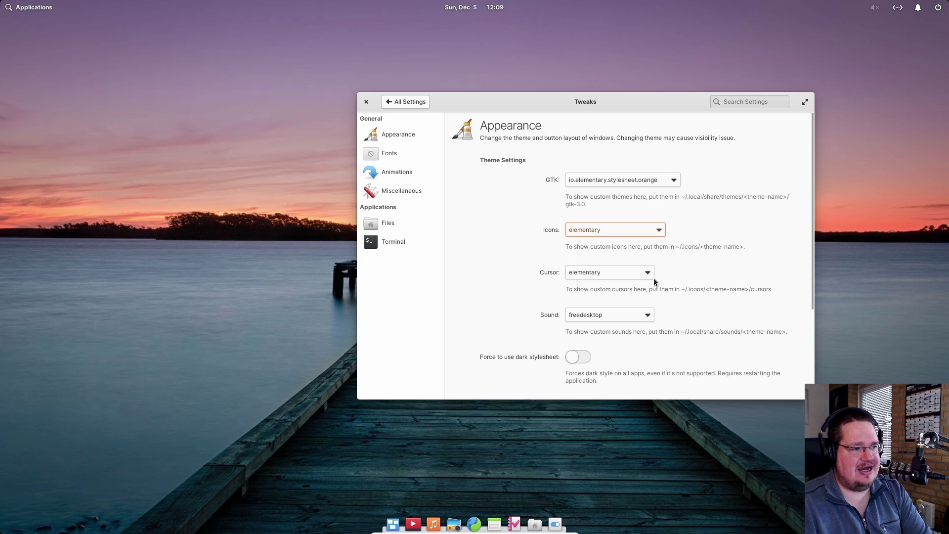
click(570, 356)
click(568, 355)
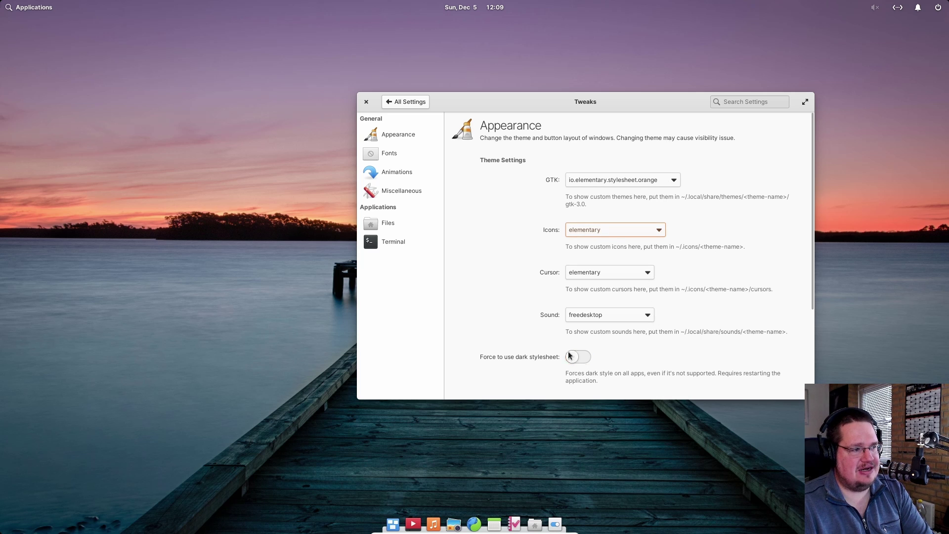
- Browse the Tweaks Fonts, Animations, Miscellaneous, Files and Terminal pages
click(389, 154)
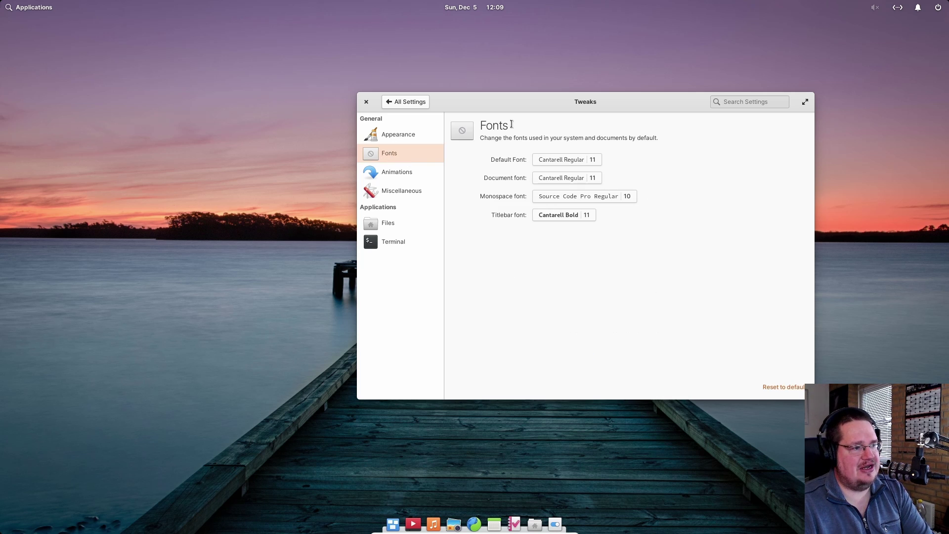
click(402, 176)
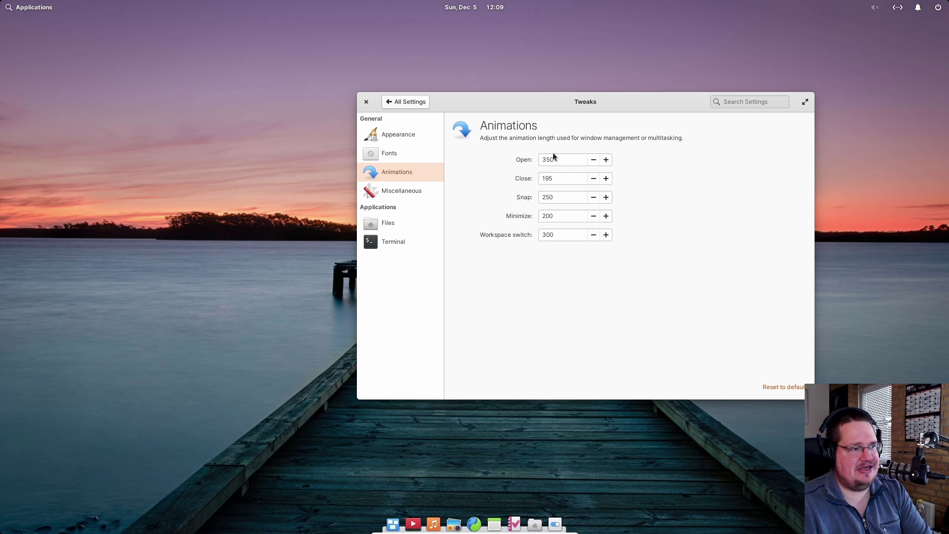
click(404, 195)
click(402, 218)
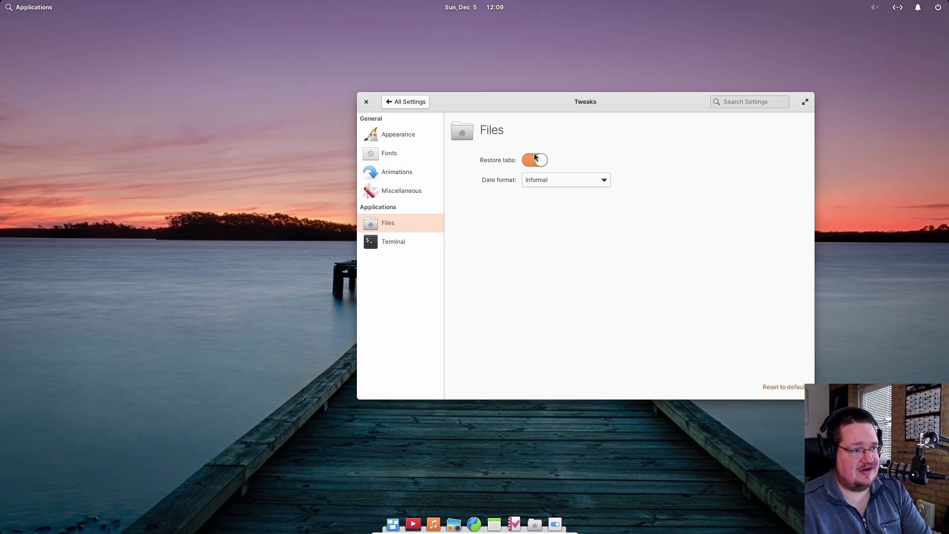
click(409, 249)
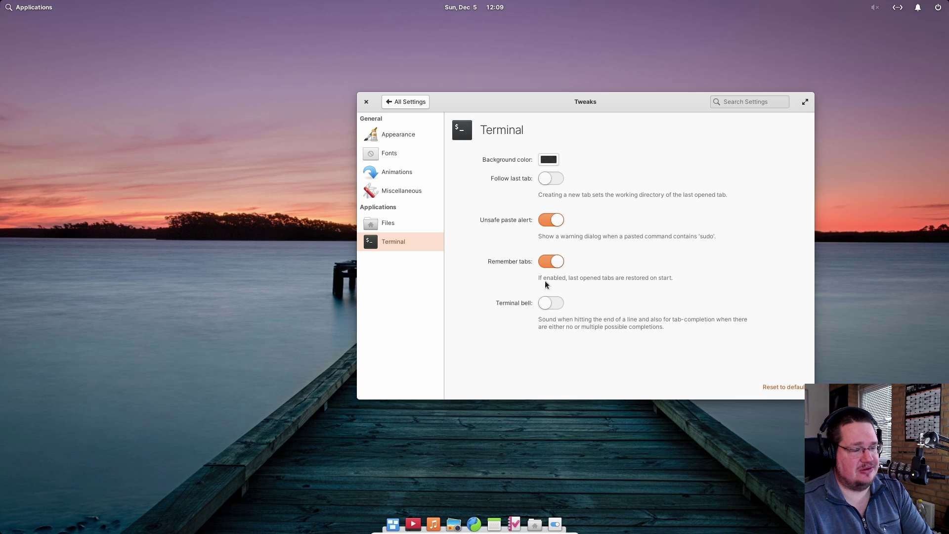
click(384, 233)
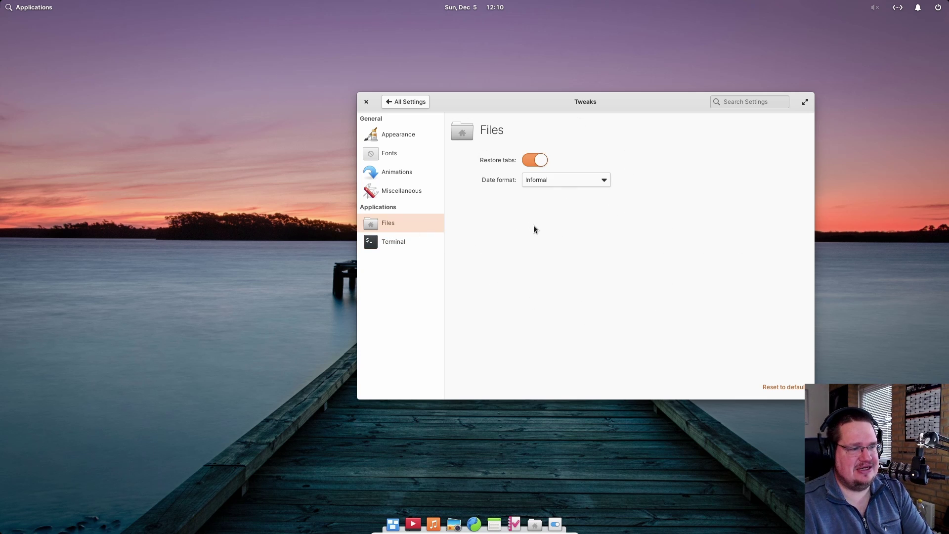
- Set the window button layout to Windows on the Appearance page, then quit System Settings
click(426, 141)
scroll(481, 244, down, 5)
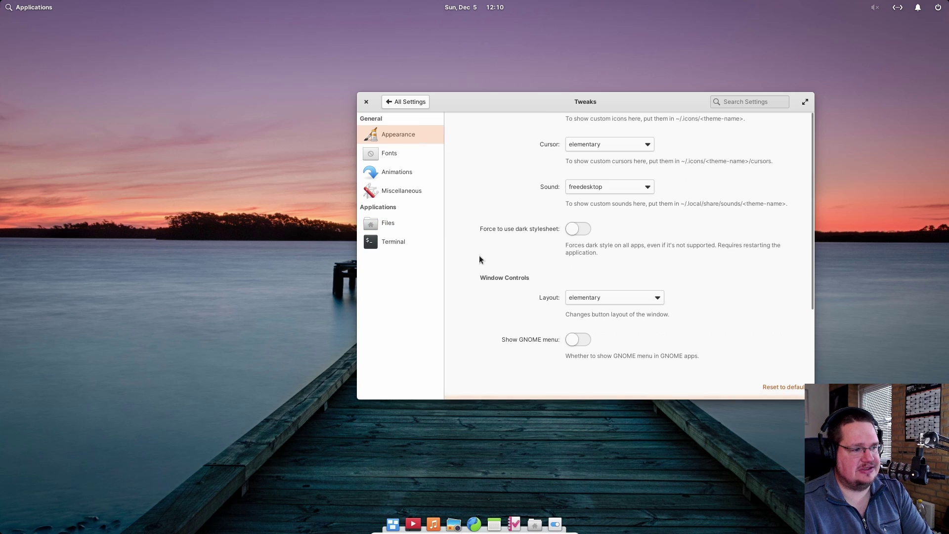
click(632, 301)
click(633, 286)
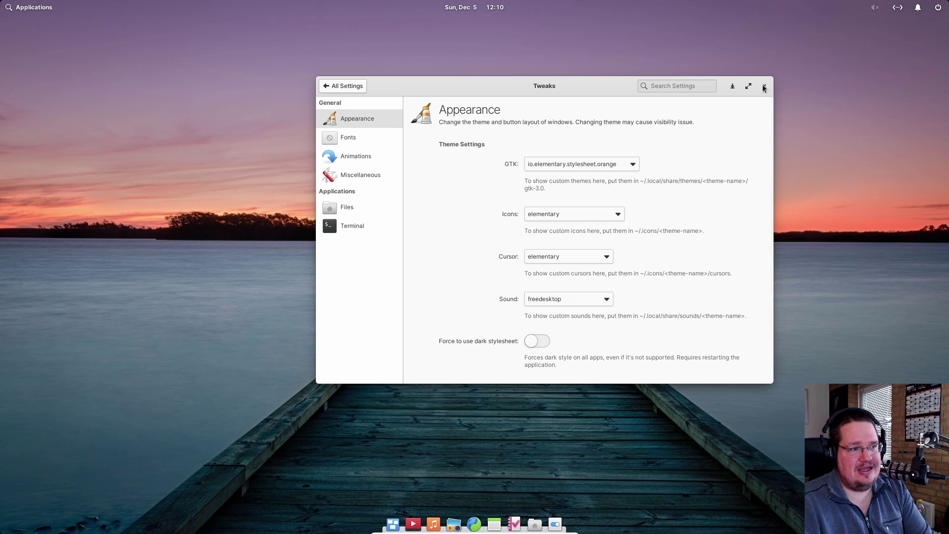
key(ctrl+q)
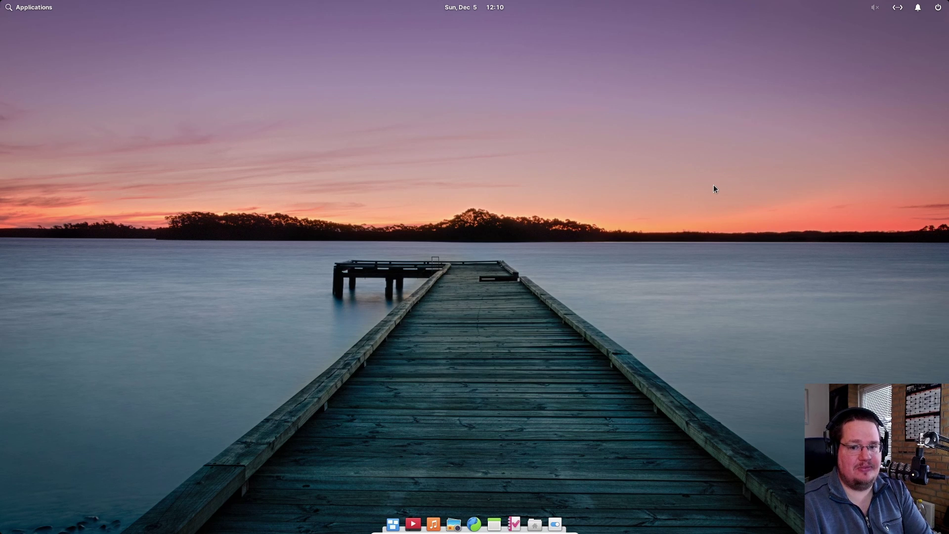